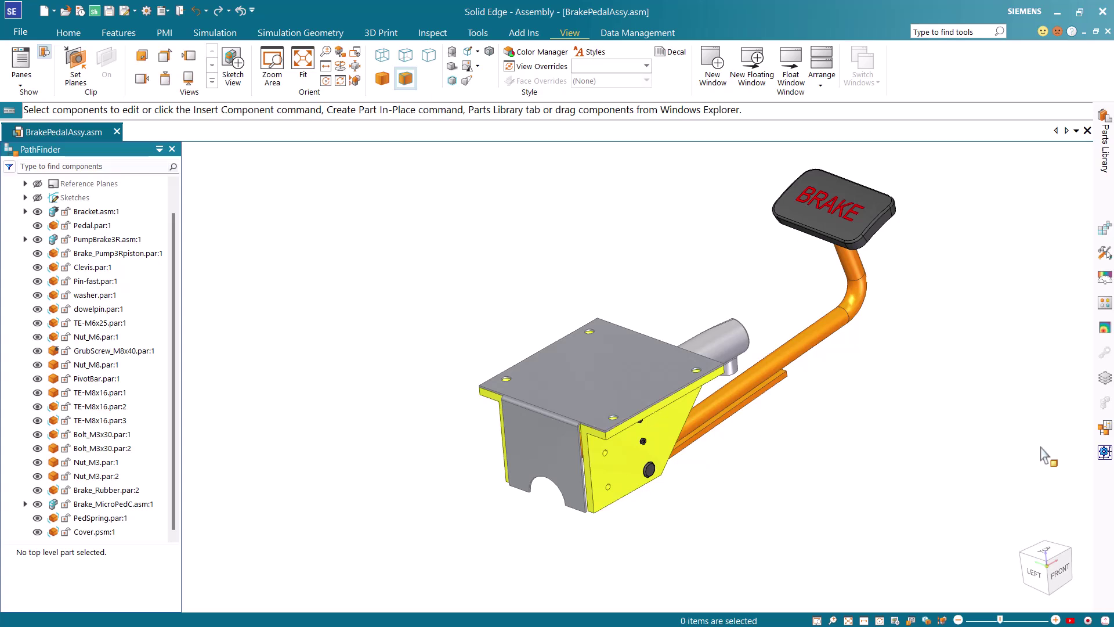
Open BrakePedalAssy.asm from the Try It training folder, filtering by Assembly documents (*.asm)
key("alt+f")
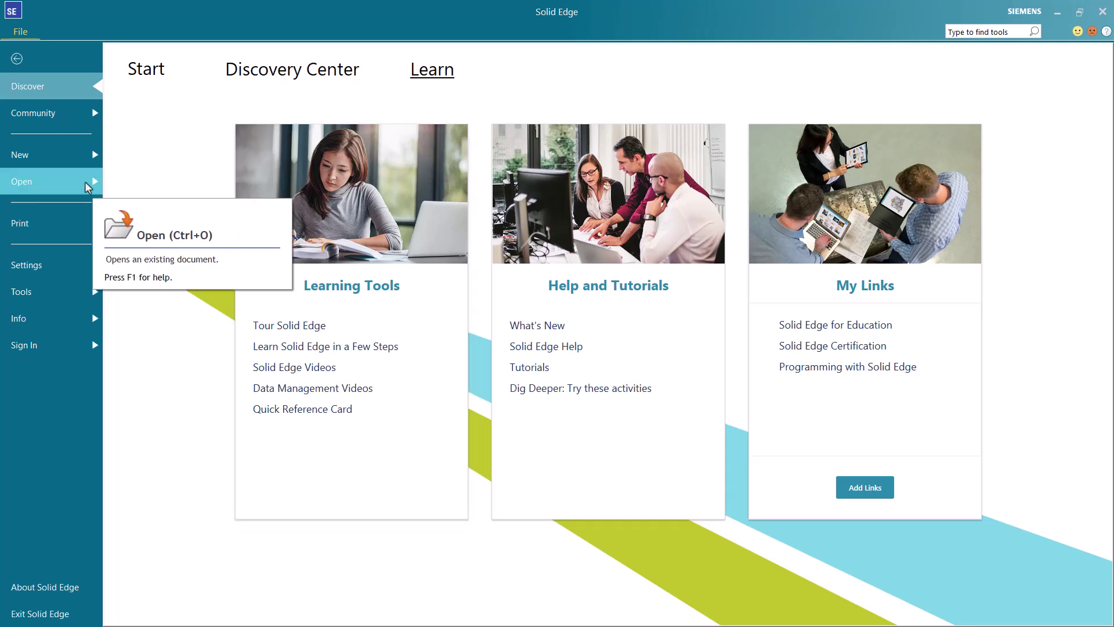
left_click(86, 184)
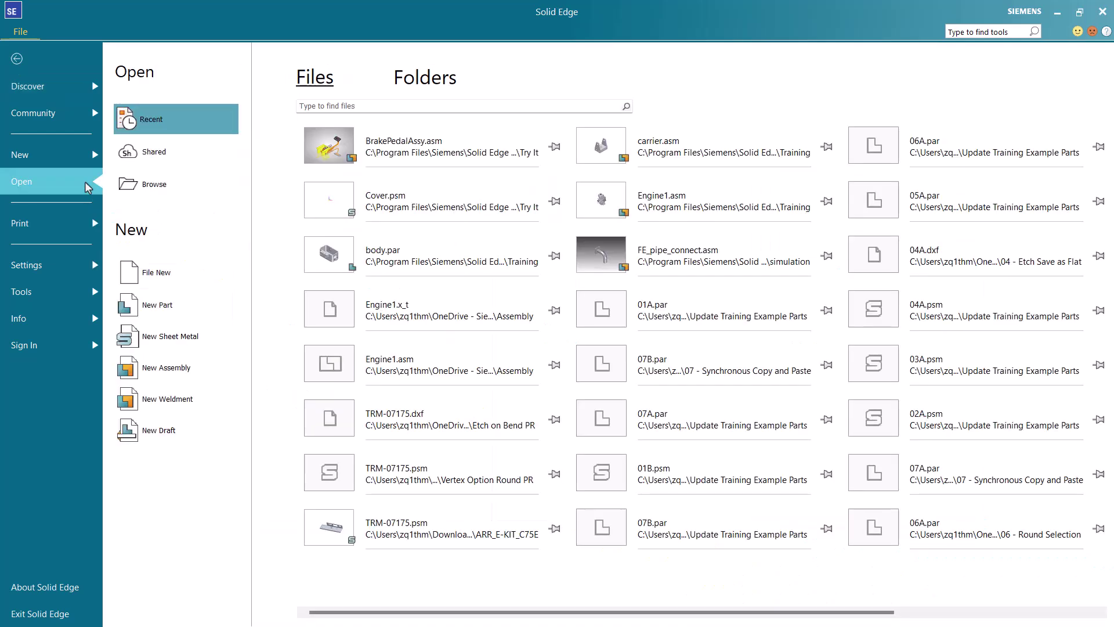
left_click(155, 186)
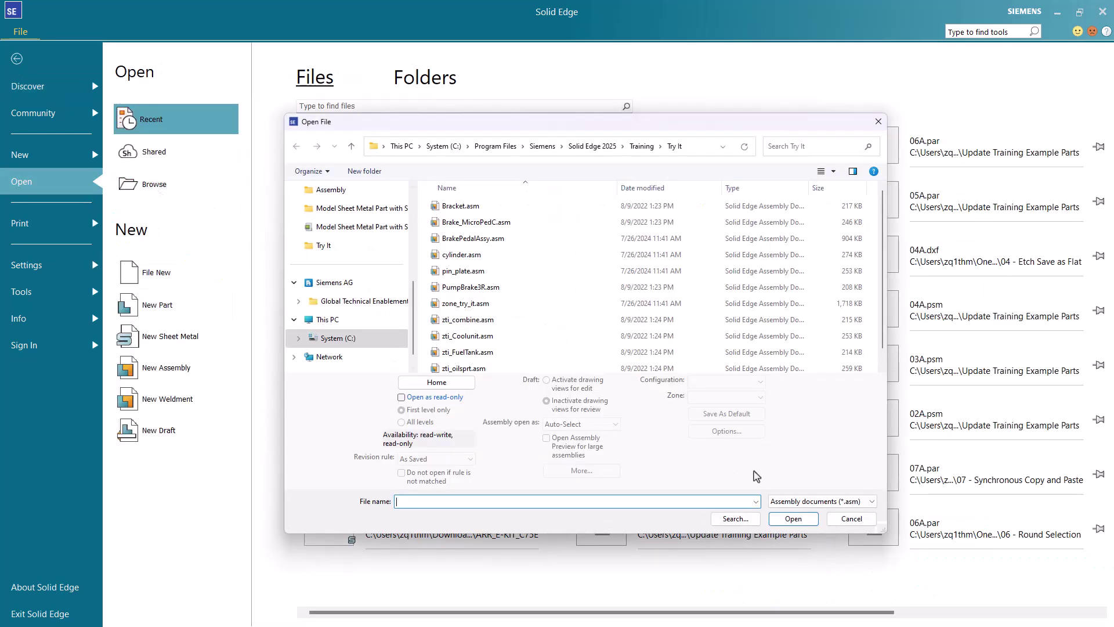
left_click(810, 502)
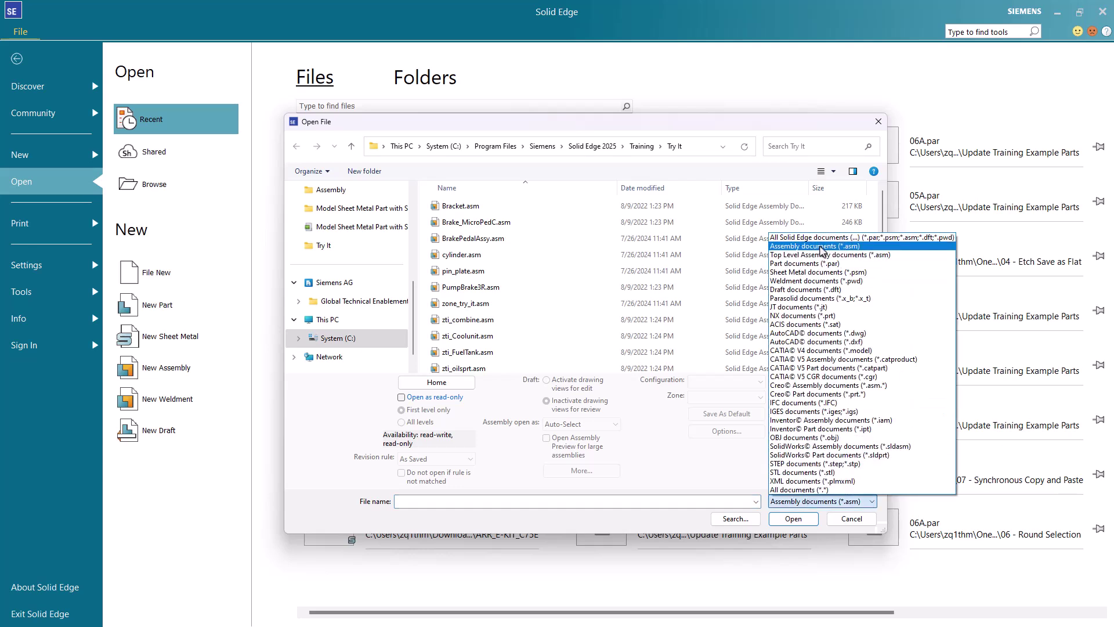
left_click(820, 246)
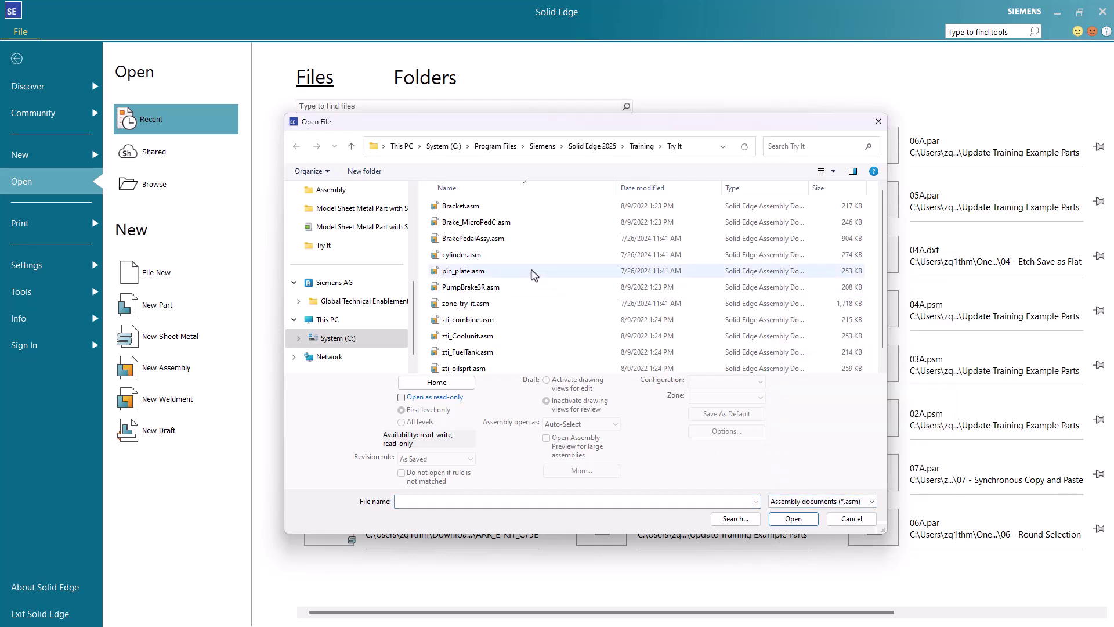
left_click(490, 239)
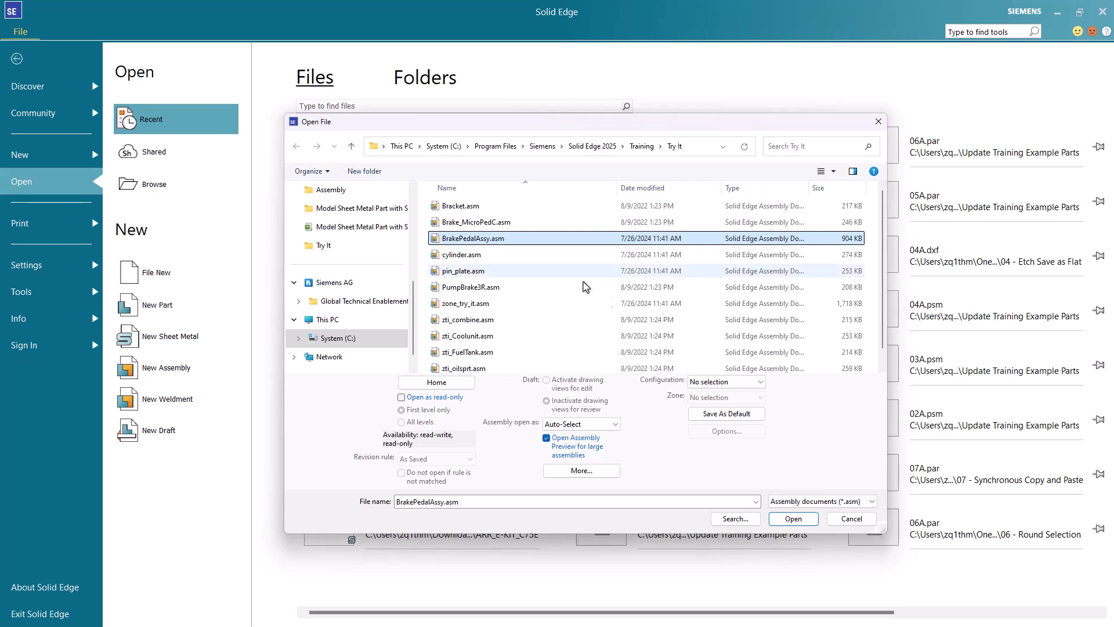
left_click(791, 518)
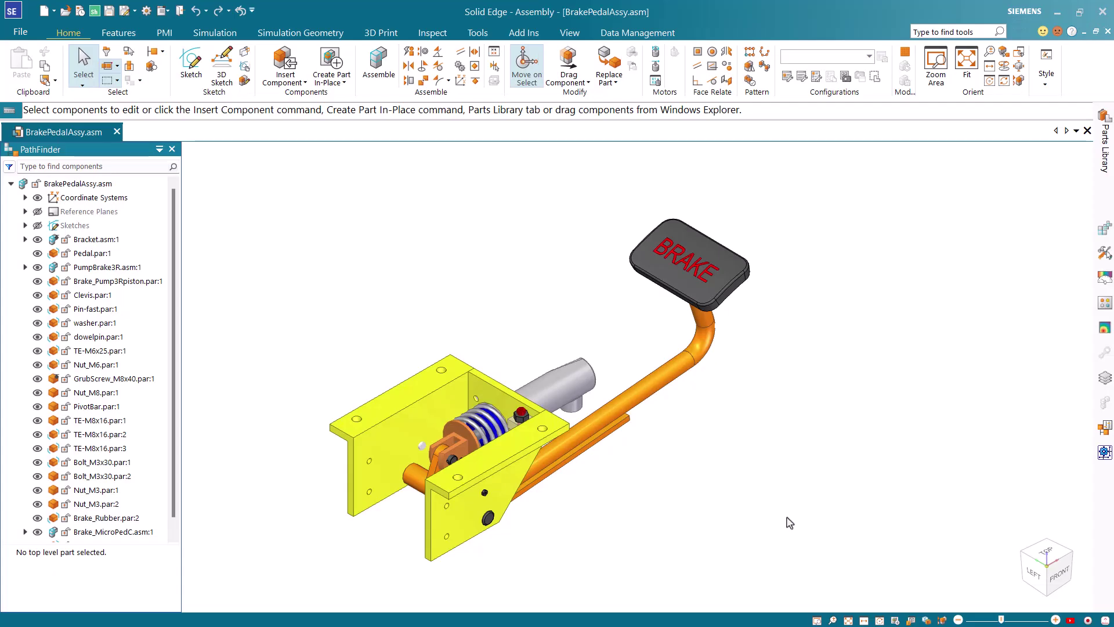
Start Create Part In-Place and accept its default options
left_click(333, 64)
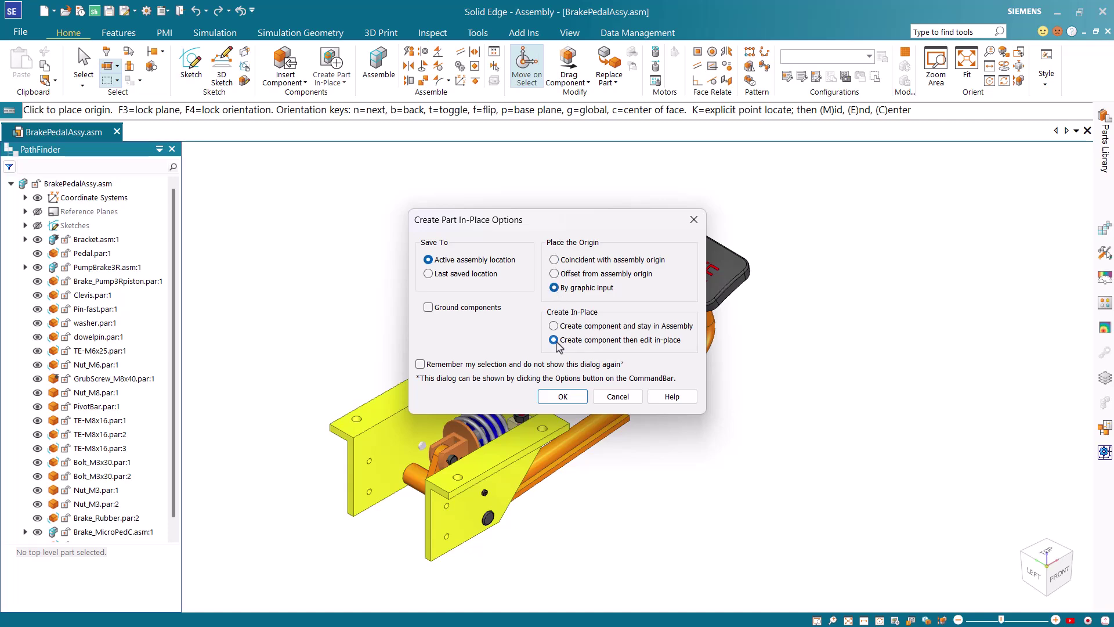
left_click(562, 397)
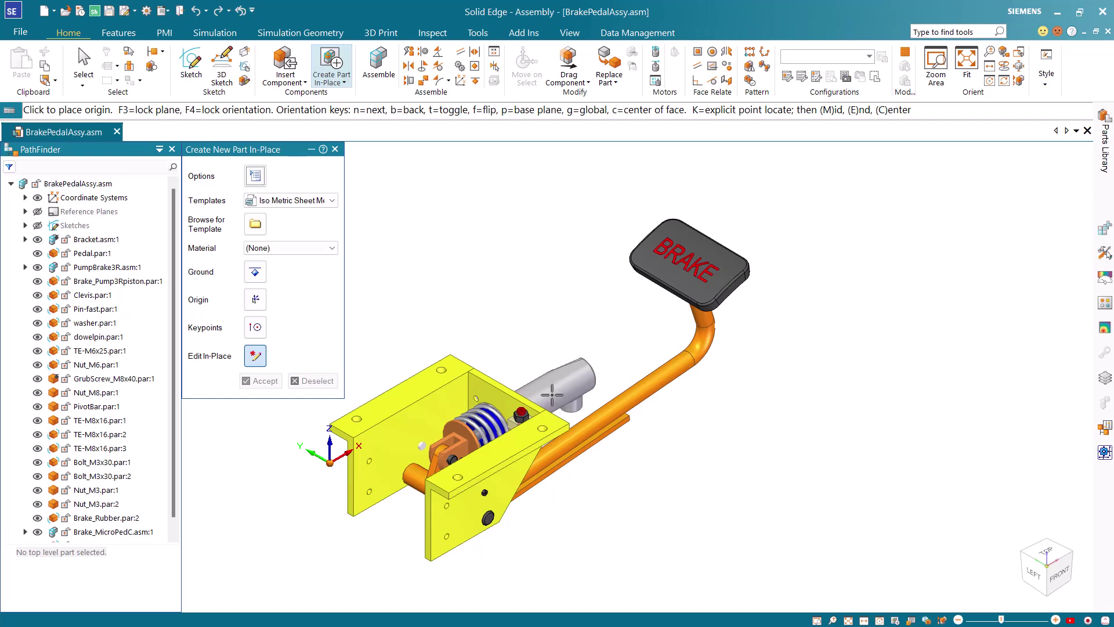
left_click(255, 177)
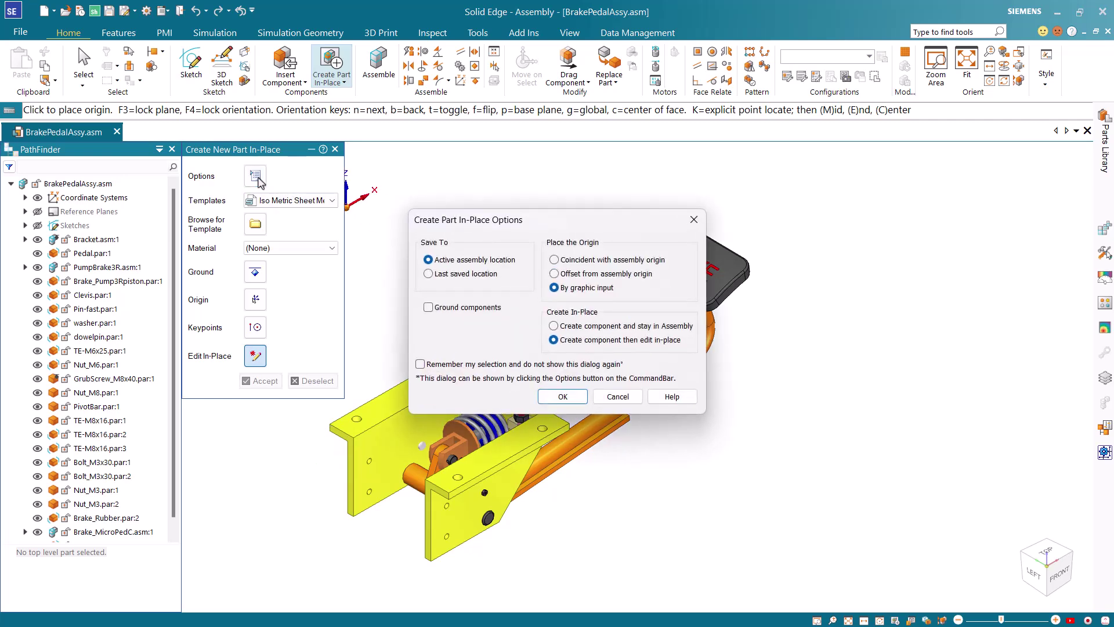
left_click(693, 220)
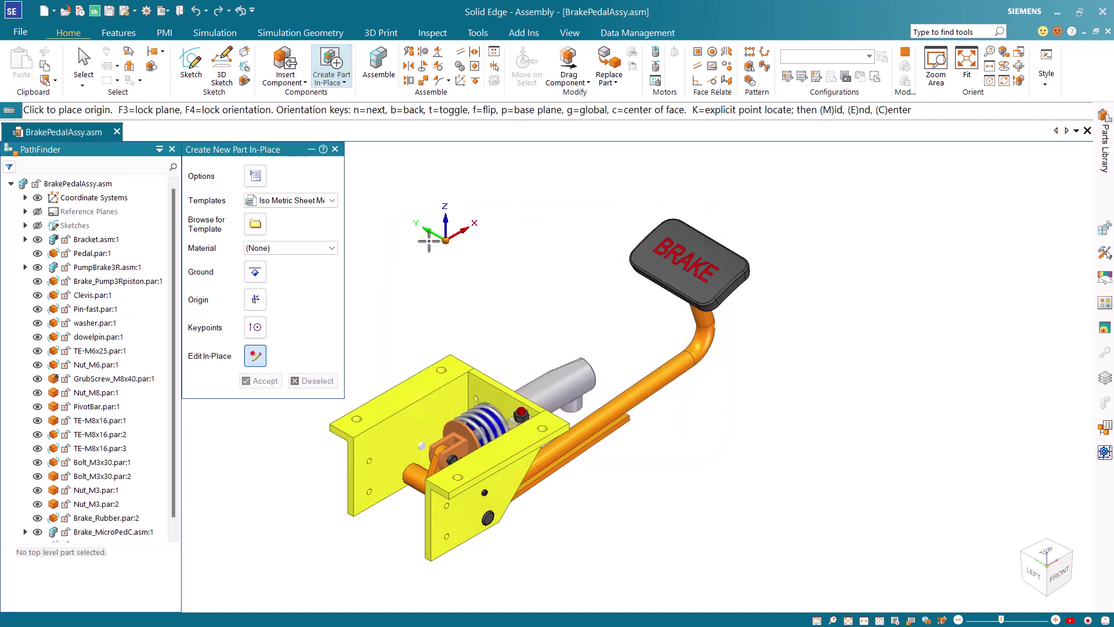
Use the Iso Metric Sheet Metal template with the origin on the bracket's top corner
left_click(299, 201)
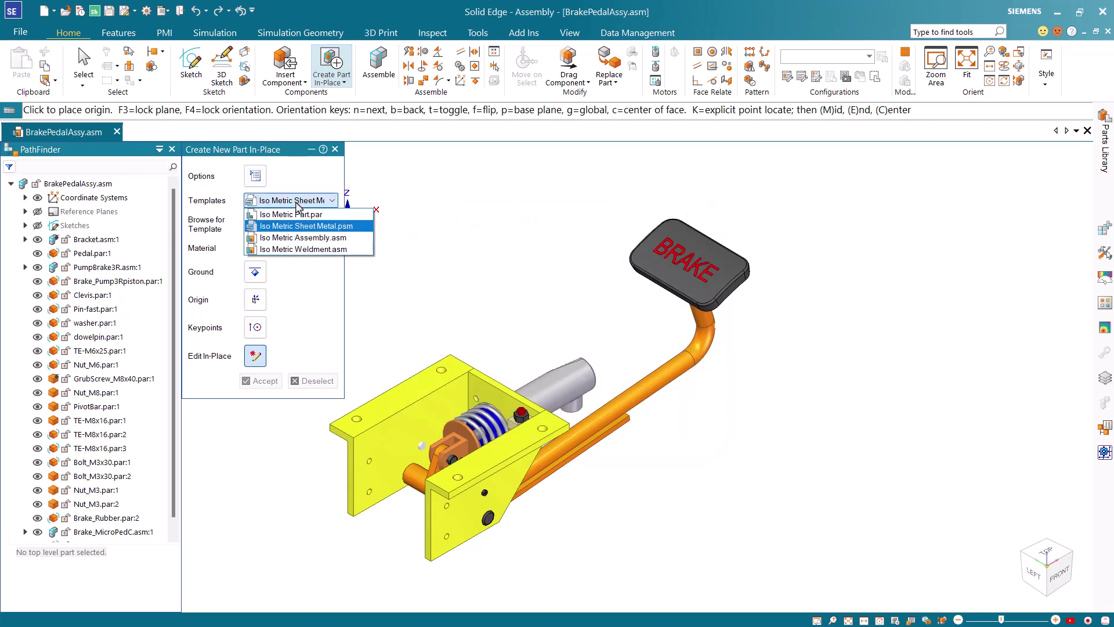
left_click(299, 231)
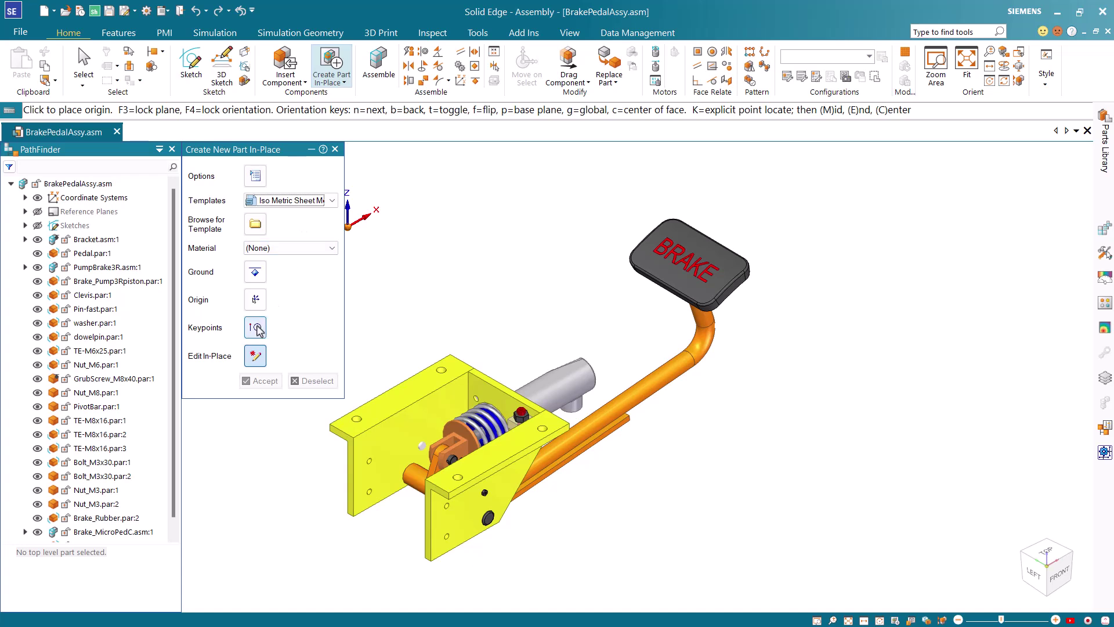
left_click(255, 328)
left_click(281, 351)
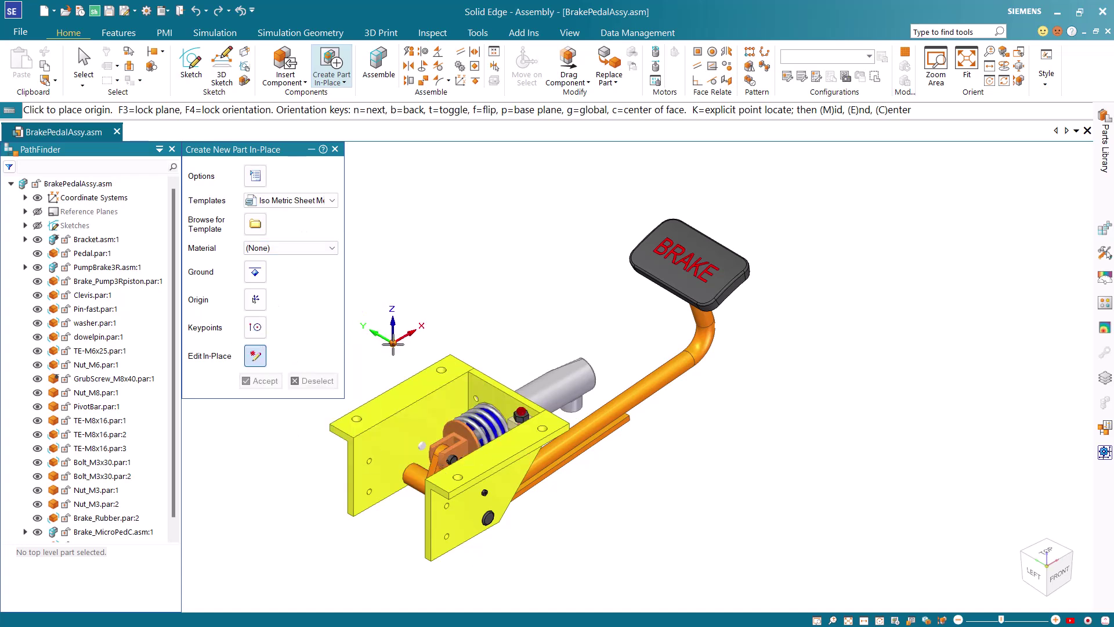
left_click(360, 423)
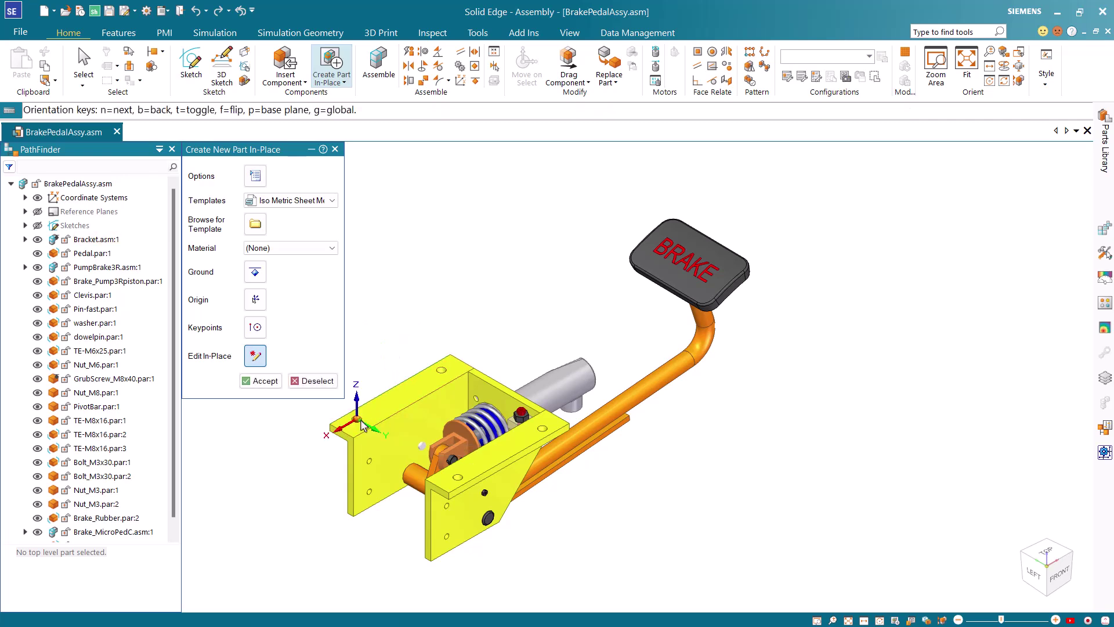
left_click(260, 382)
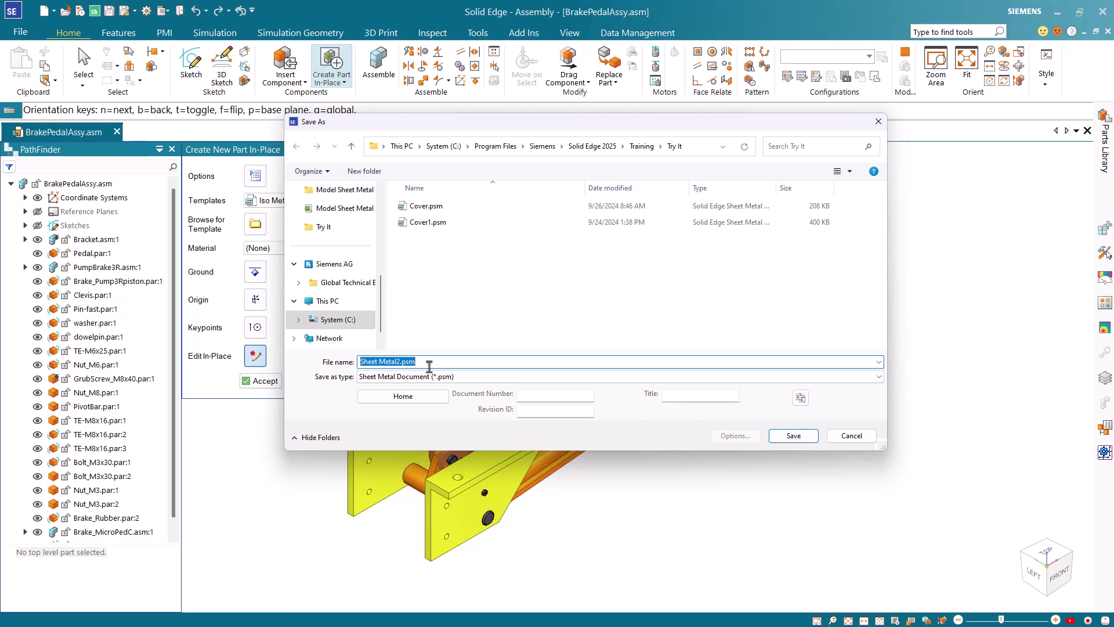
Save the new part under the file name Cover.psm
key("BackSpace")
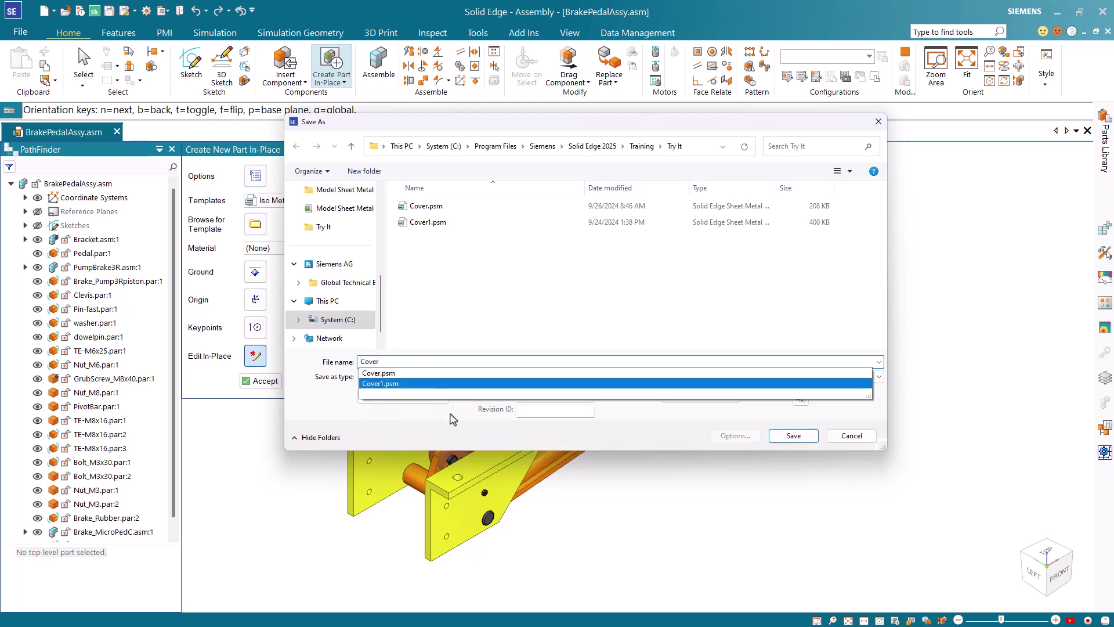
left_click(451, 416)
left_click(790, 437)
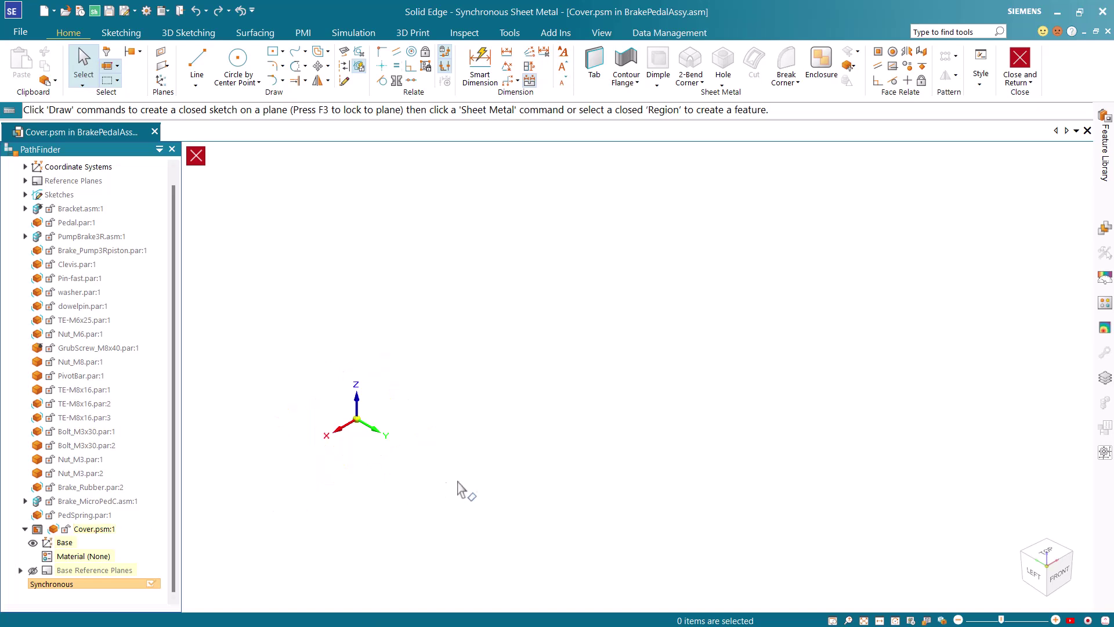
Create Plane 4 coincident with the cover's base reference plane
key("ctrl+q")
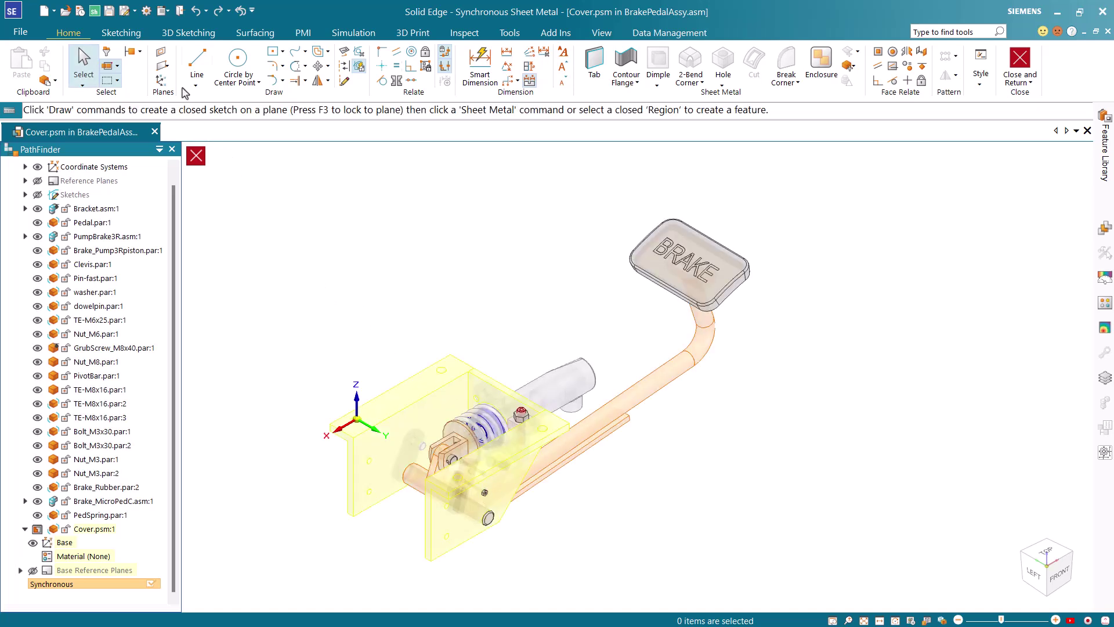
left_click(161, 52)
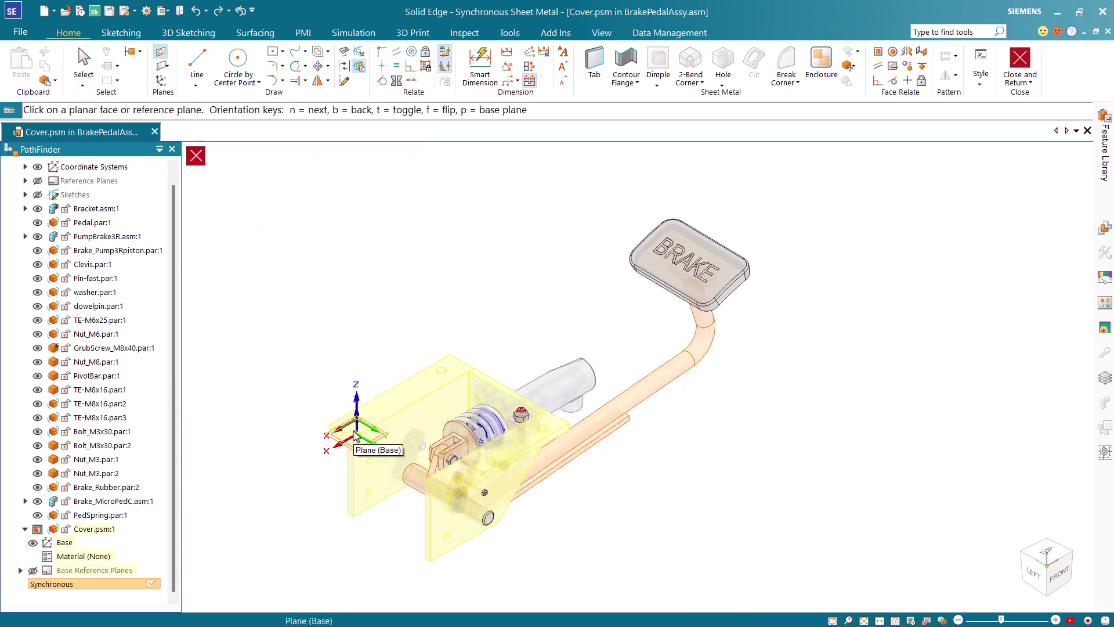
left_click(355, 436)
key("Escape")
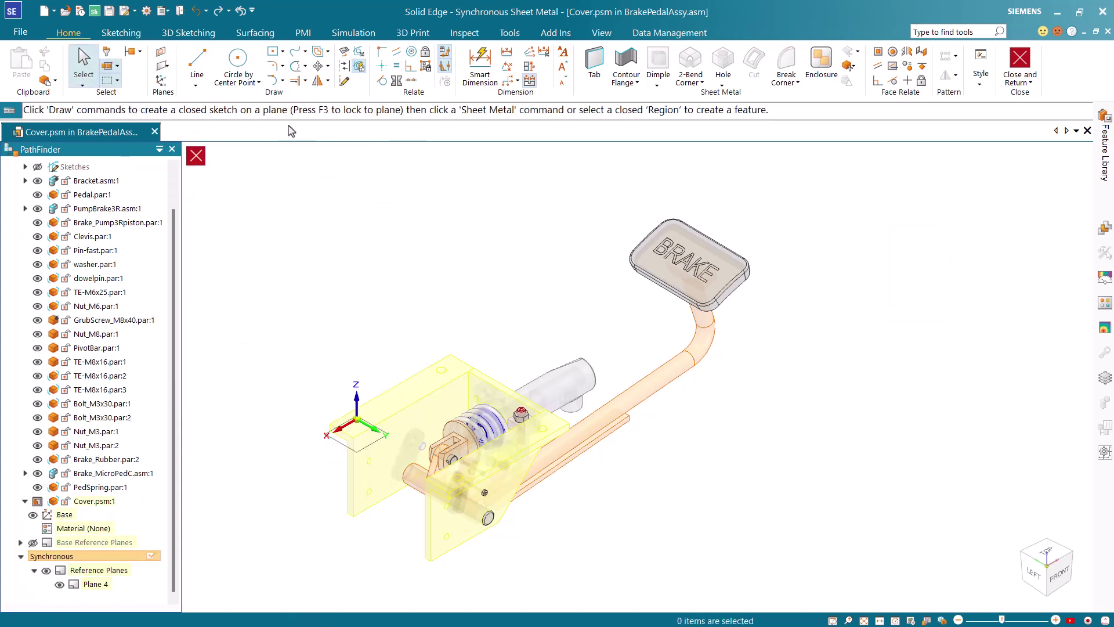
left_click(515, 34)
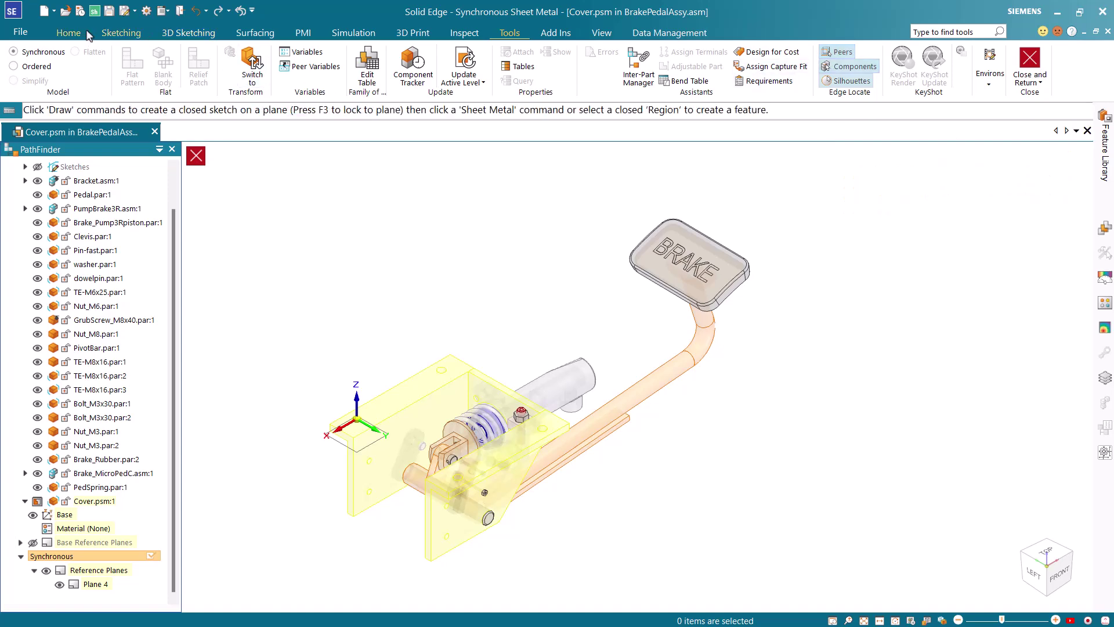
left_click(68, 33)
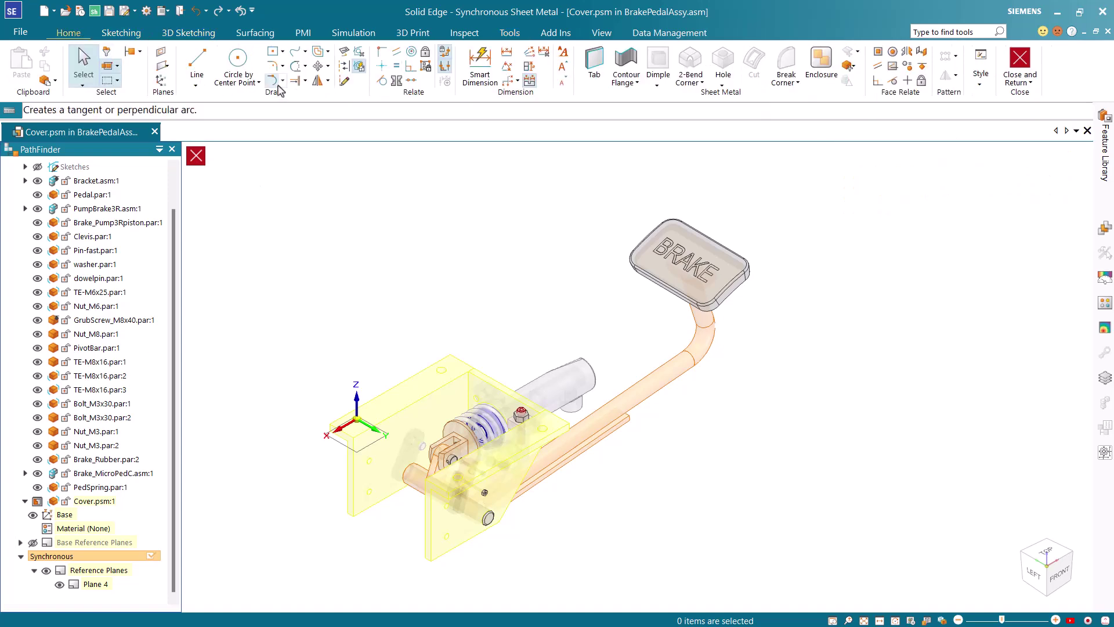
Draw a two-point 167.92 x 166 mm rectangle between the bracket corners on the base plane
left_click(283, 51)
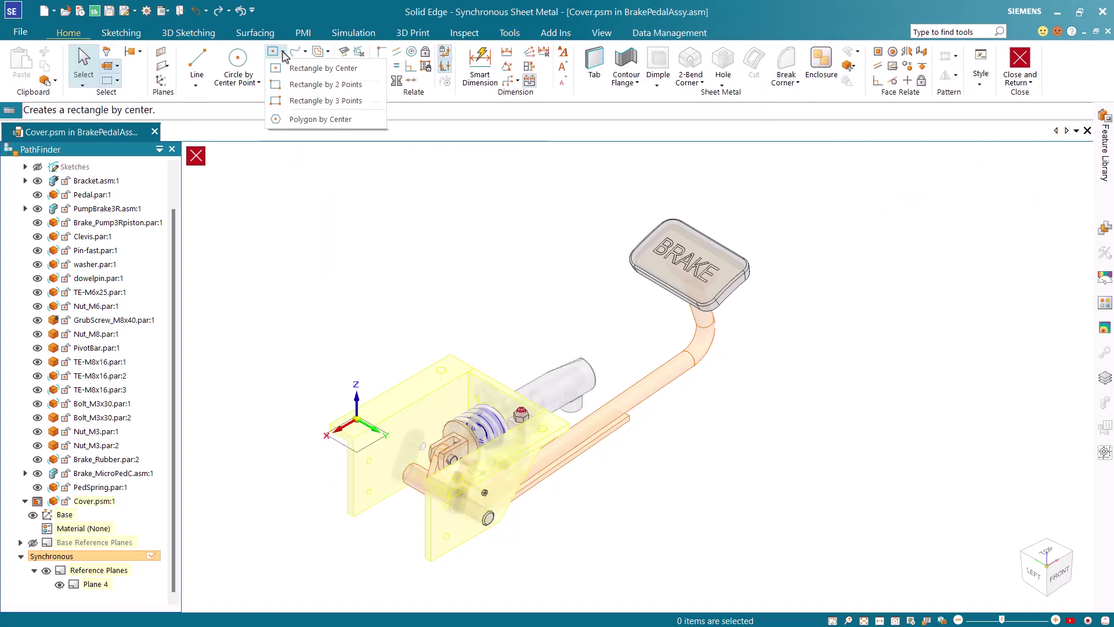
left_click(302, 84)
scroll(342, 413, "up", 3)
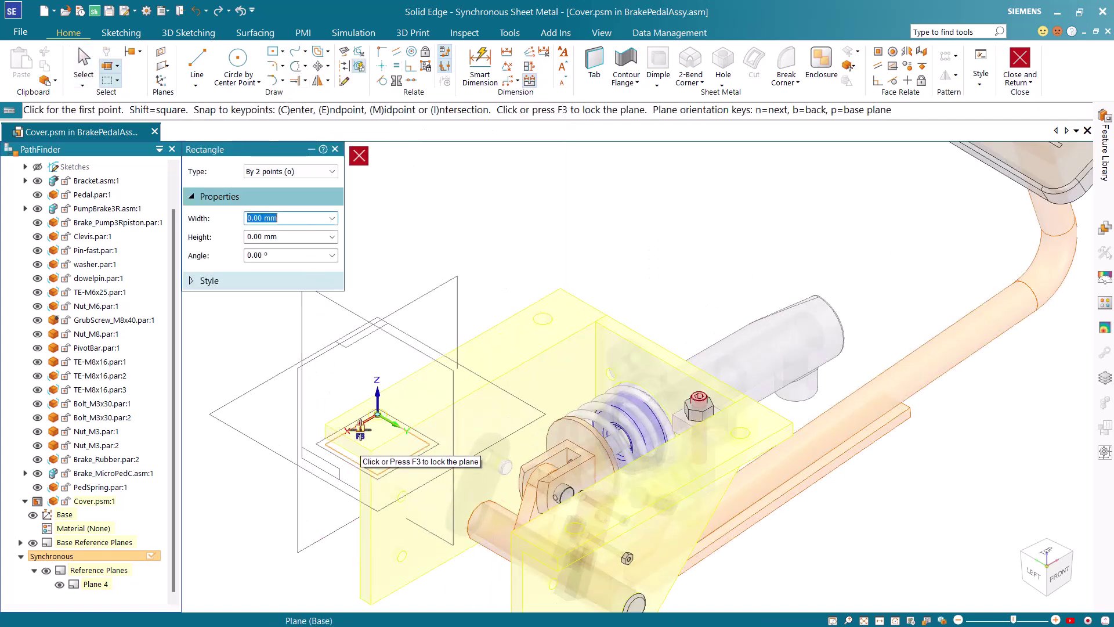
left_click(359, 427)
left_click(325, 424)
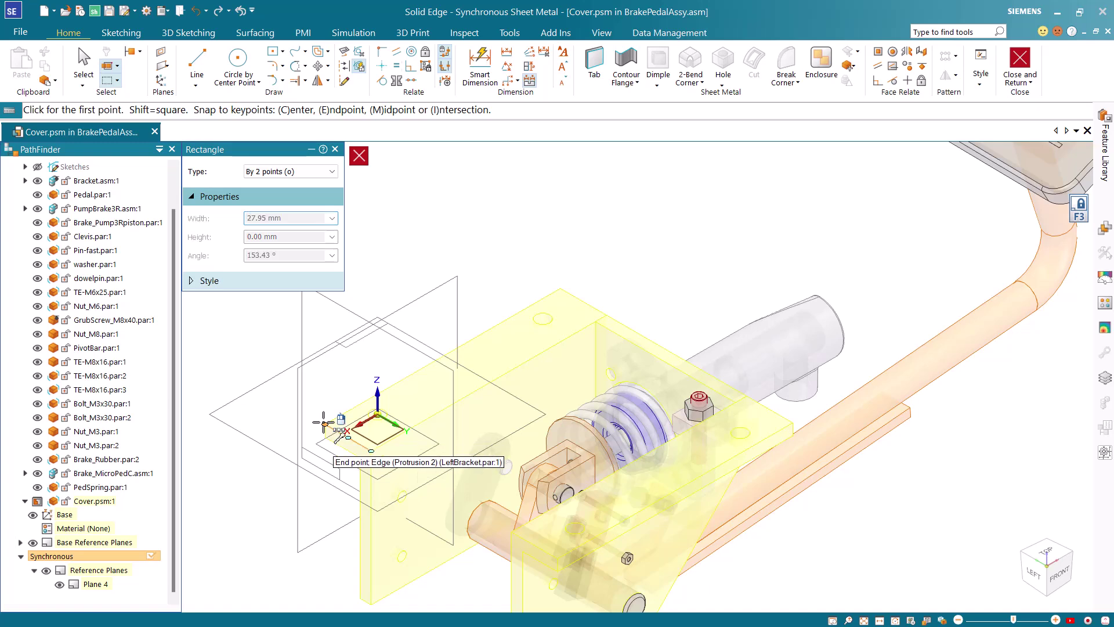
left_click(792, 422)
key("Escape")
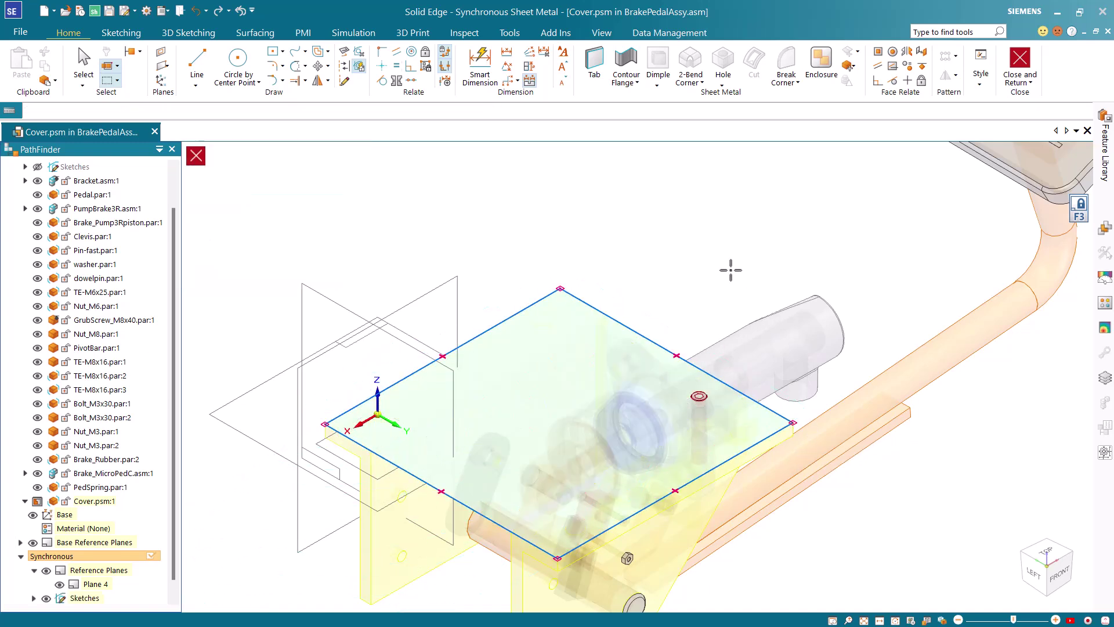
Apply Galvanized steel with 2 mm thickness and 2 mm bend radius to the part
left_click(560, 359)
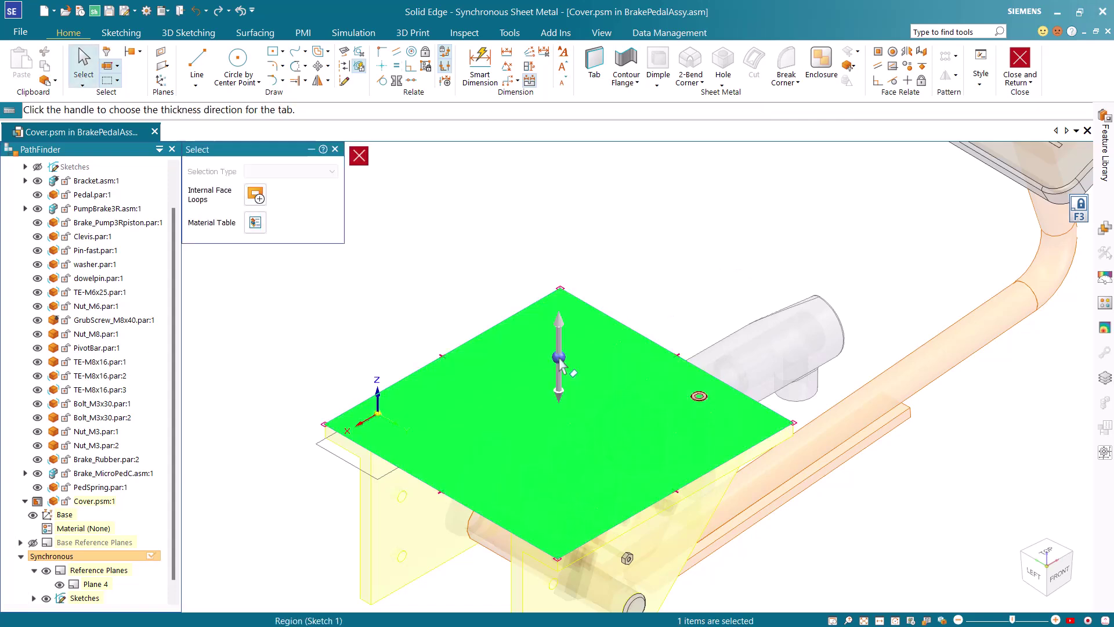
left_click(255, 223)
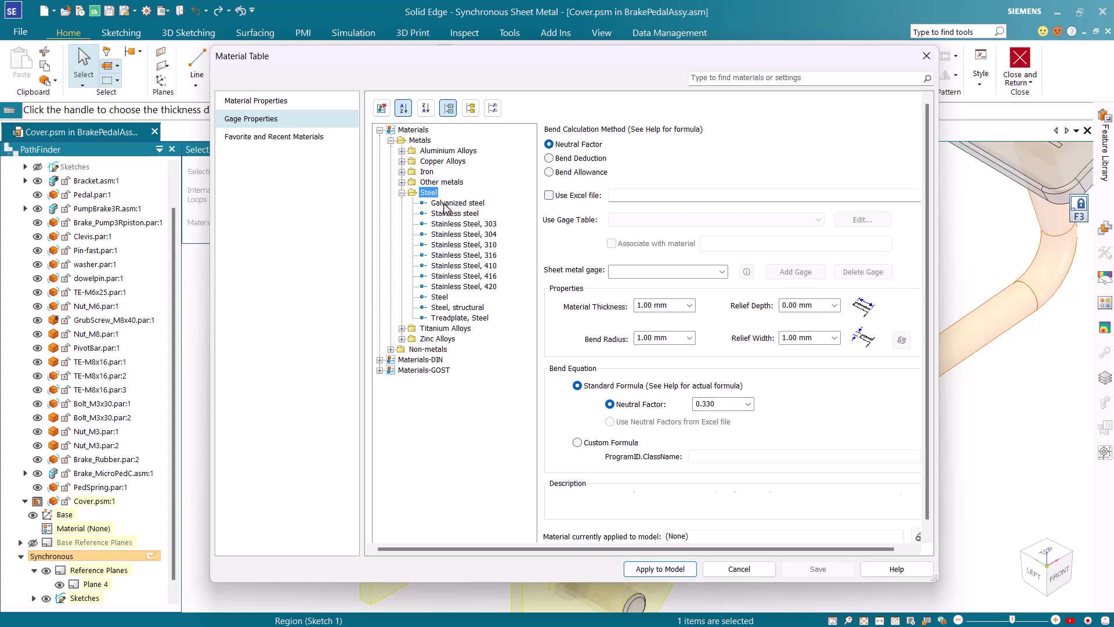
left_click(446, 204)
left_click(653, 305)
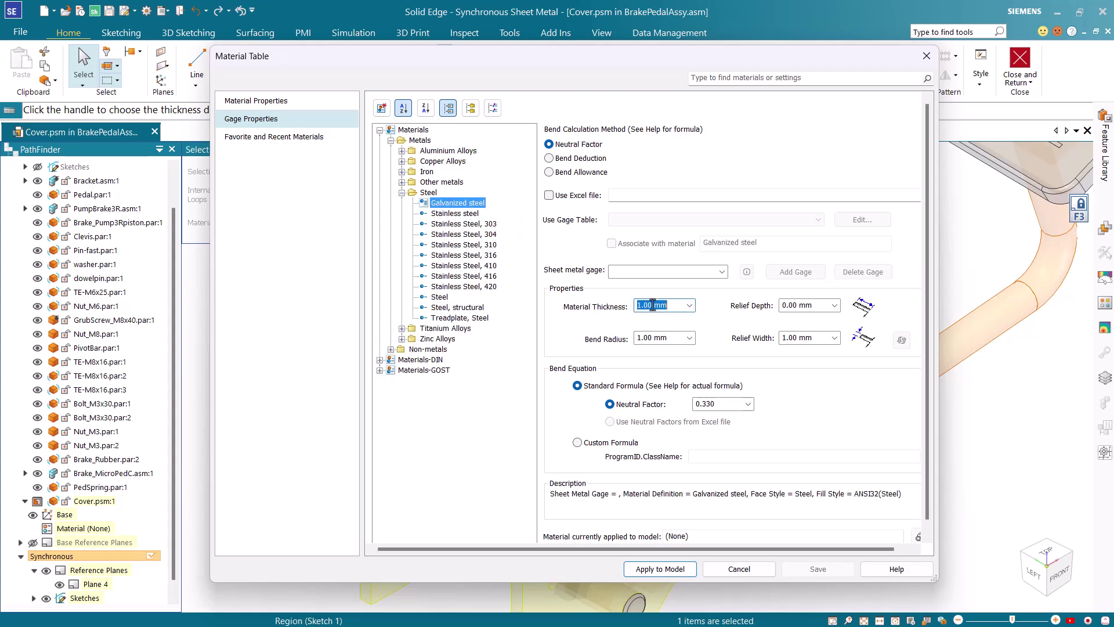
type("2")
left_click(653, 337)
type("2")
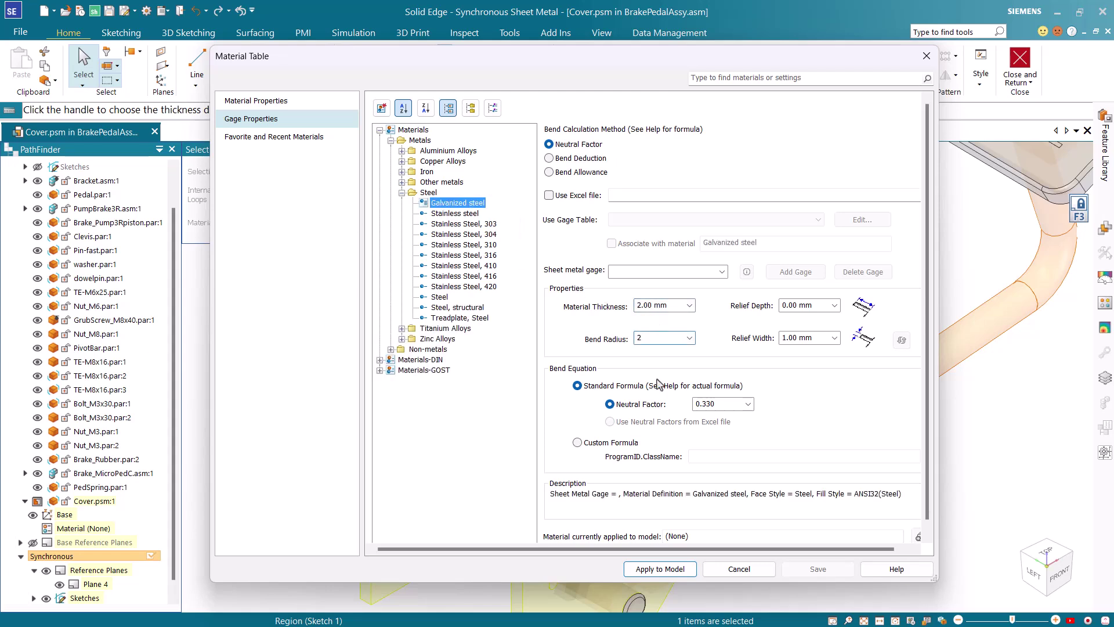
left_click(670, 570)
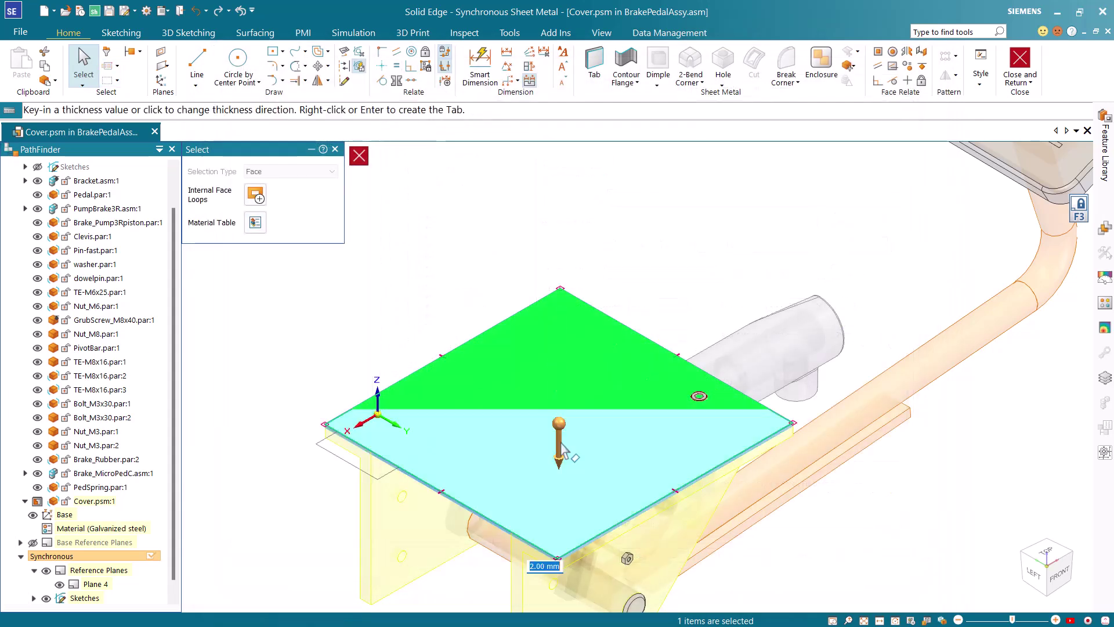
Flip the thickness upward and create the 2 mm tab from the rectangle region
left_click(559, 425)
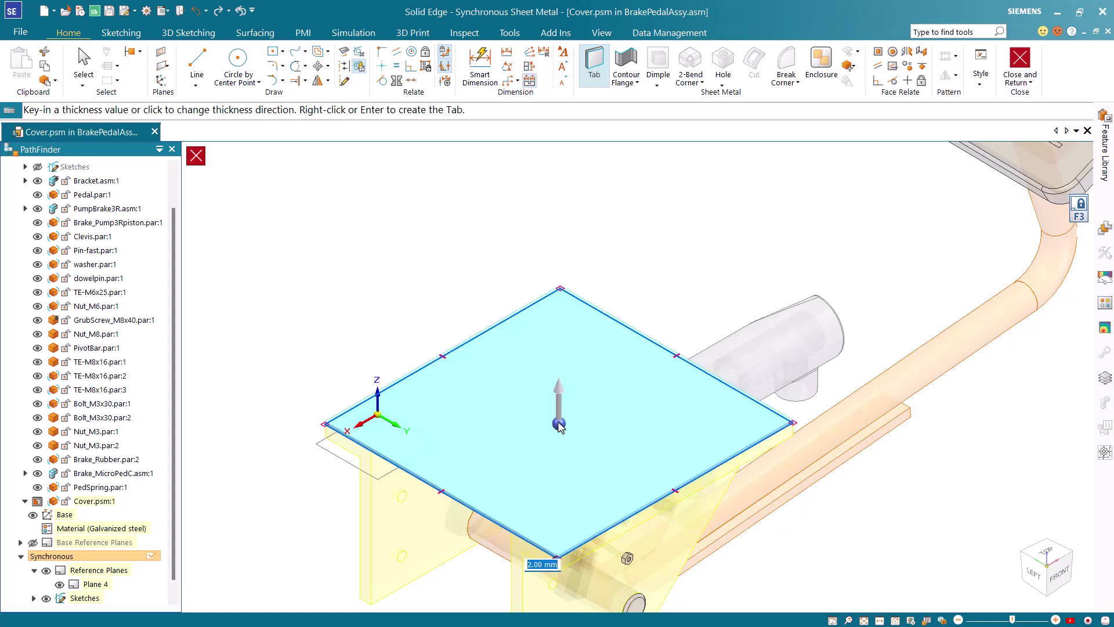
right_click(446, 279)
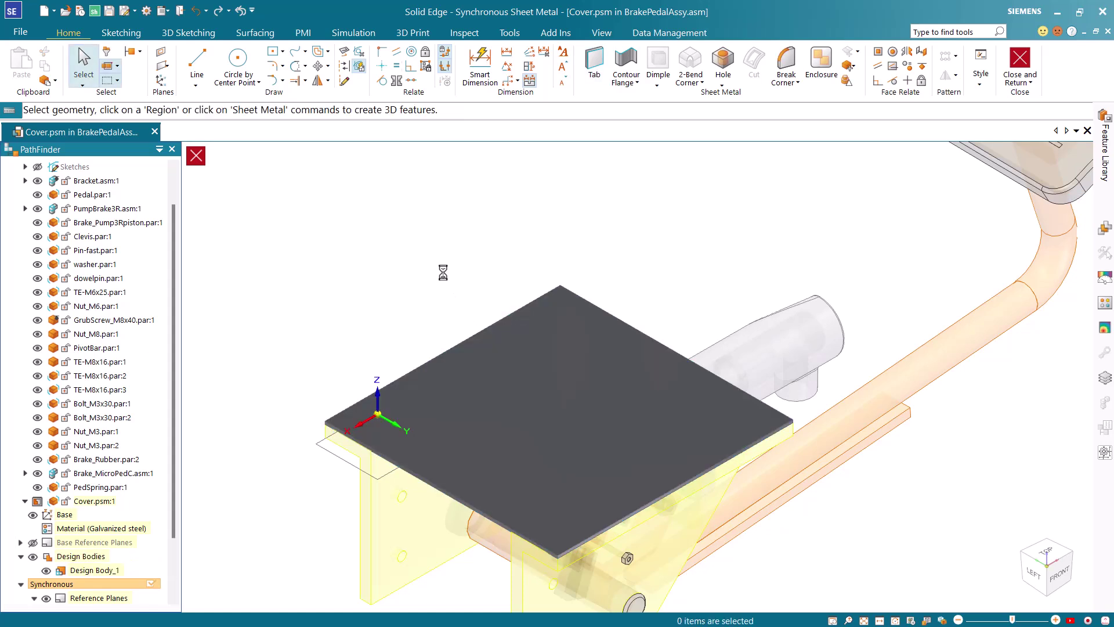
scroll(445, 279, "down", 2)
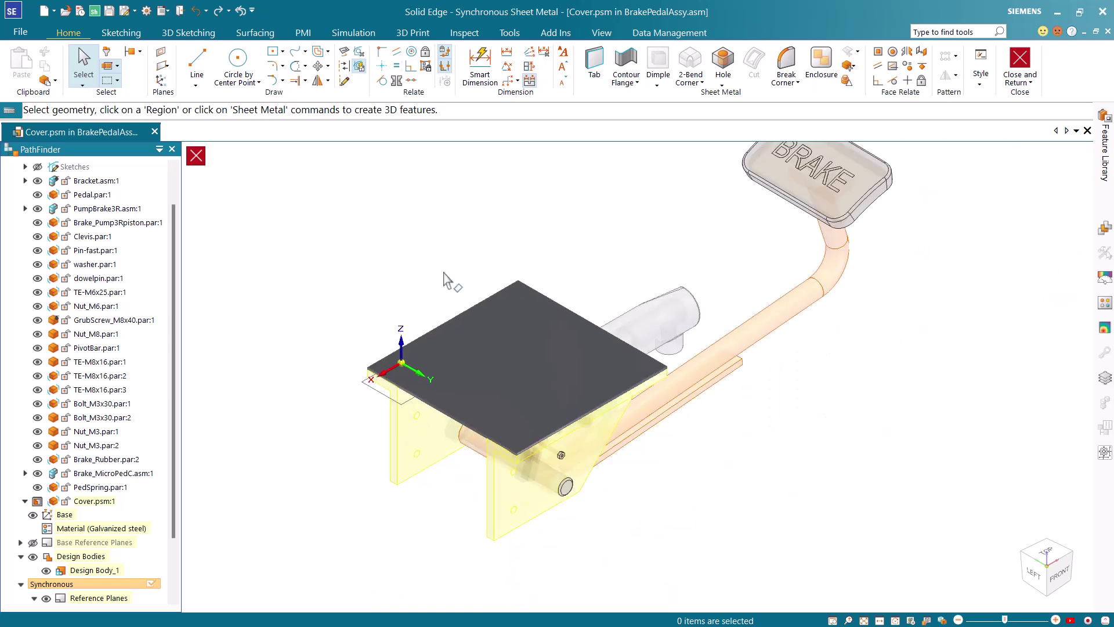
middle_click_drag(447, 279, 443, 318, "shift")
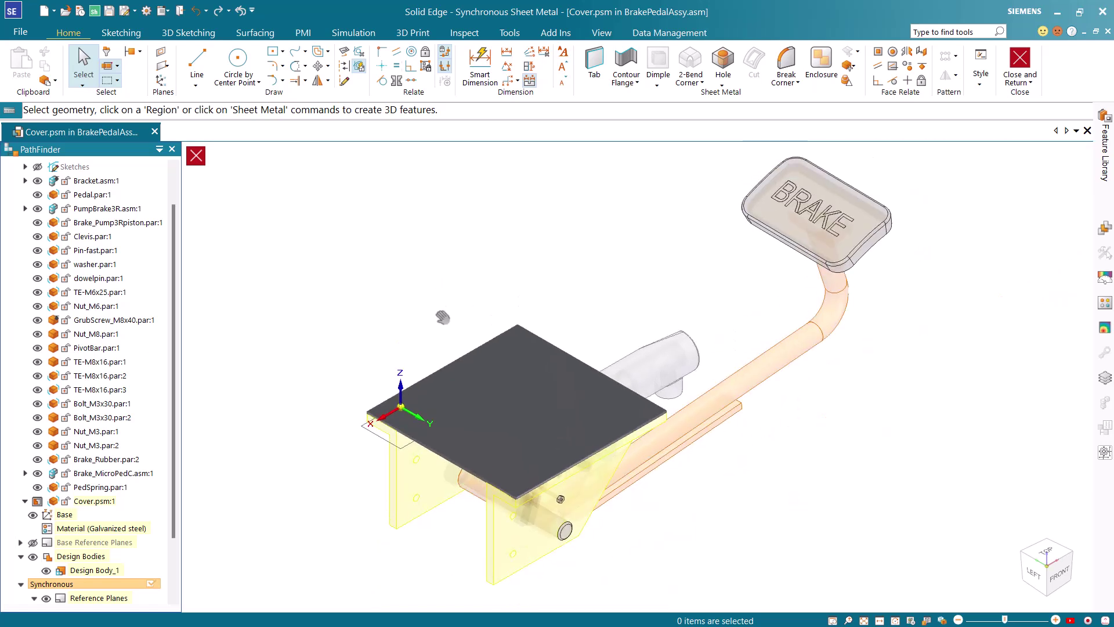
Add a partial Bend Outside flange from the plate's front edge to the bracket's lower vertex
left_click(446, 464)
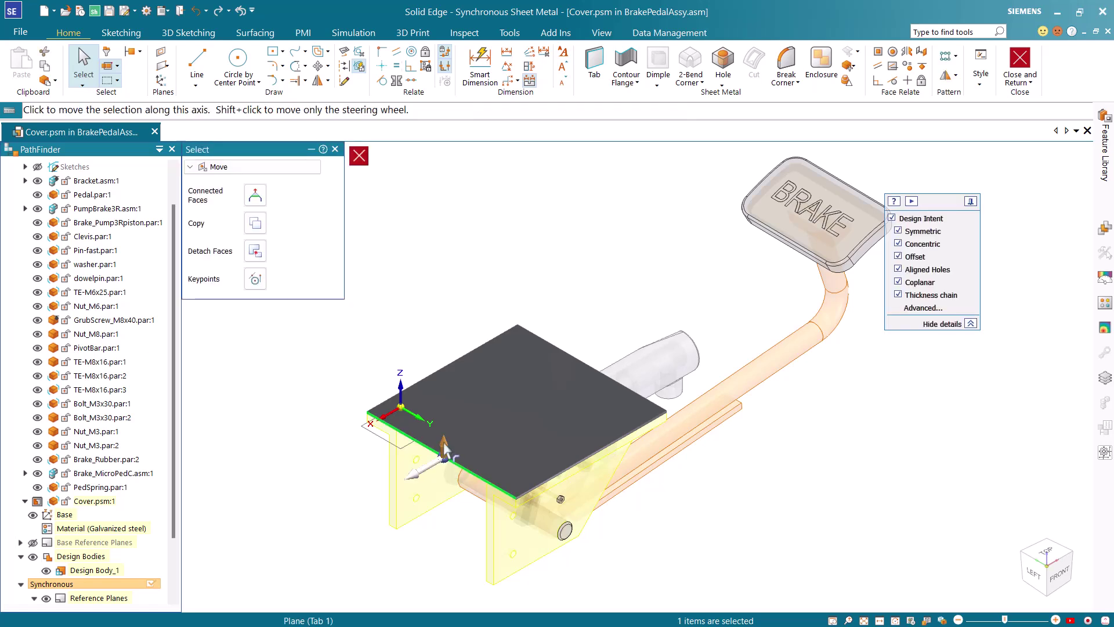
left_click(444, 447)
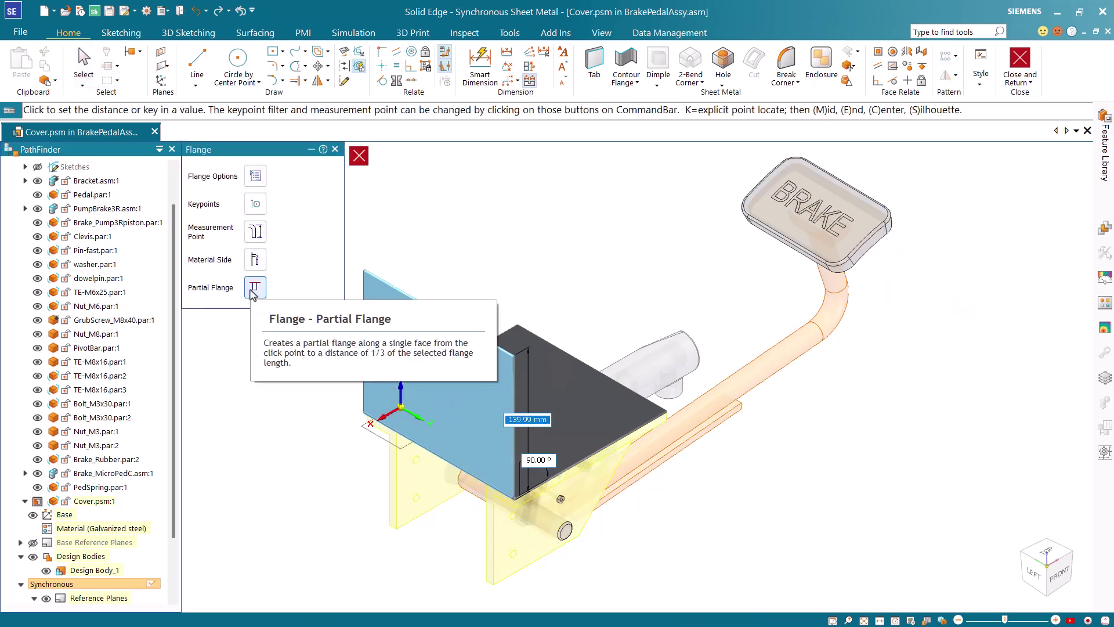
left_click(254, 289)
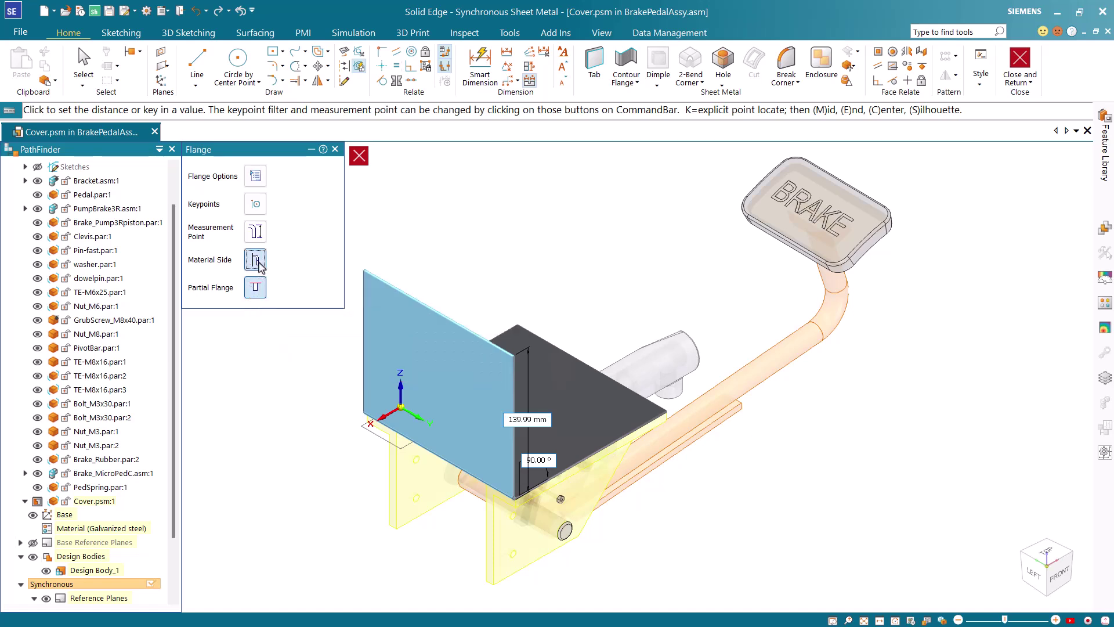
left_click(254, 260)
left_click(296, 313)
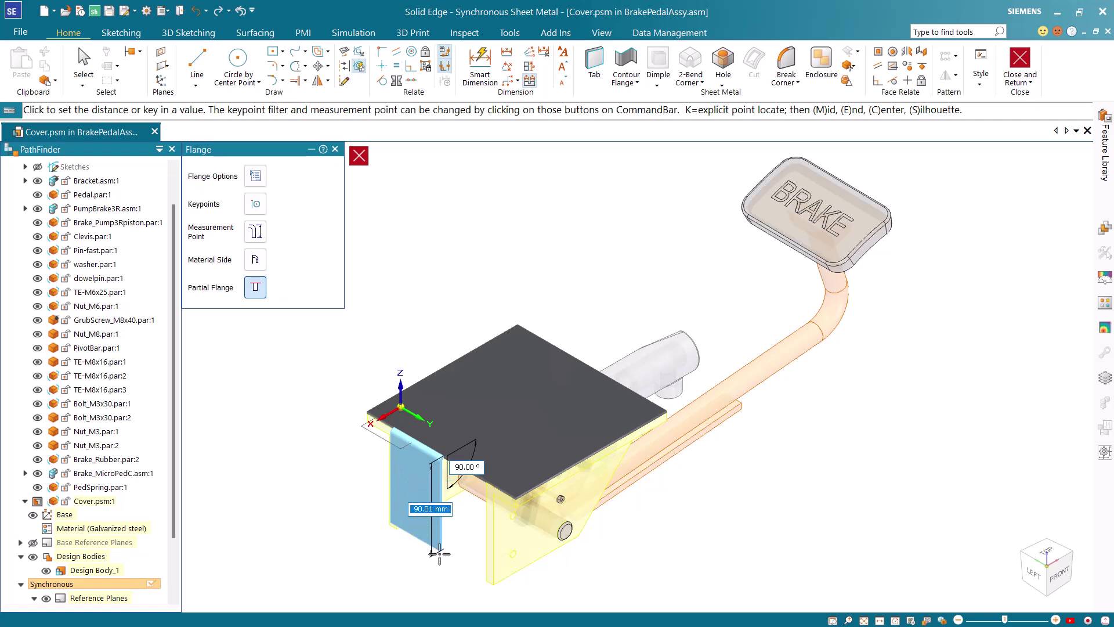
left_click(486, 579)
Move the flange's first side face flush with the bracket edge
scroll(458, 580, "up", 5)
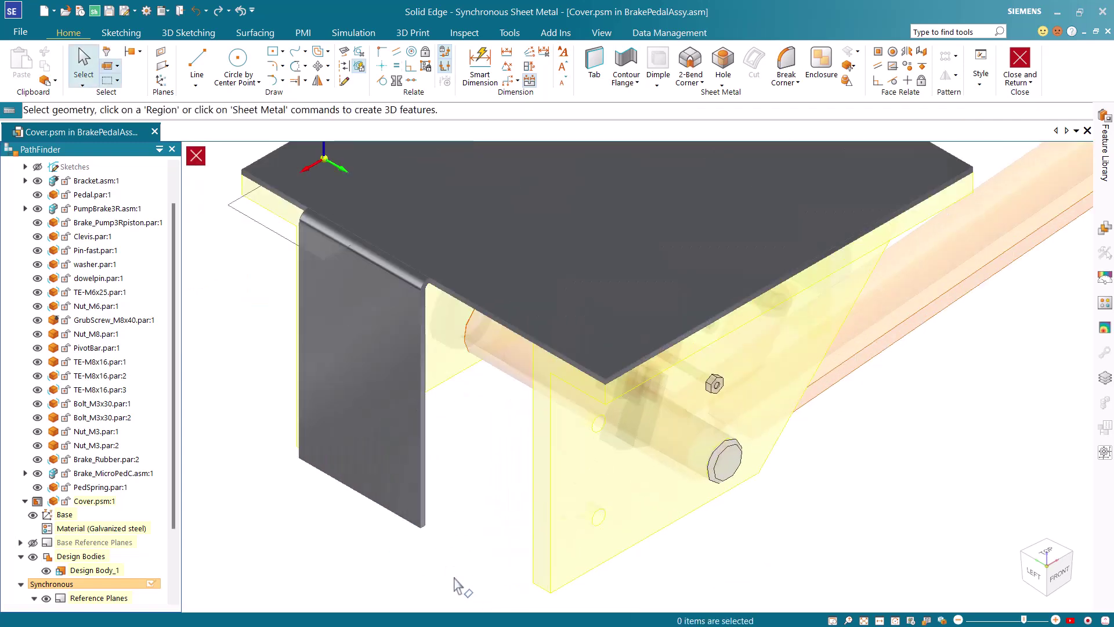
left_click(433, 503)
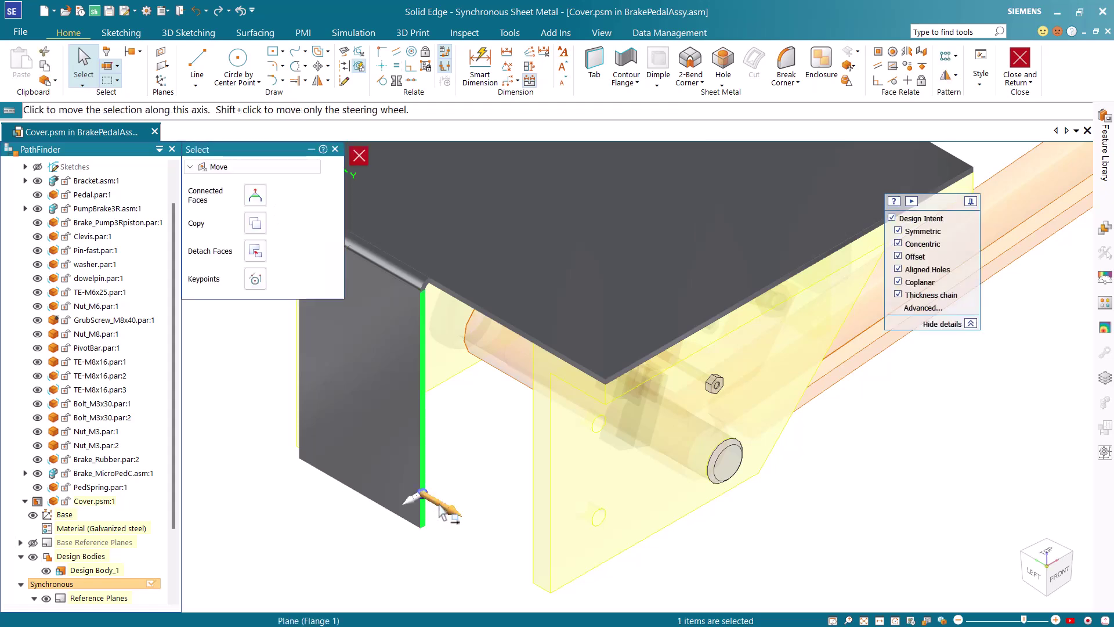
left_click(441, 508)
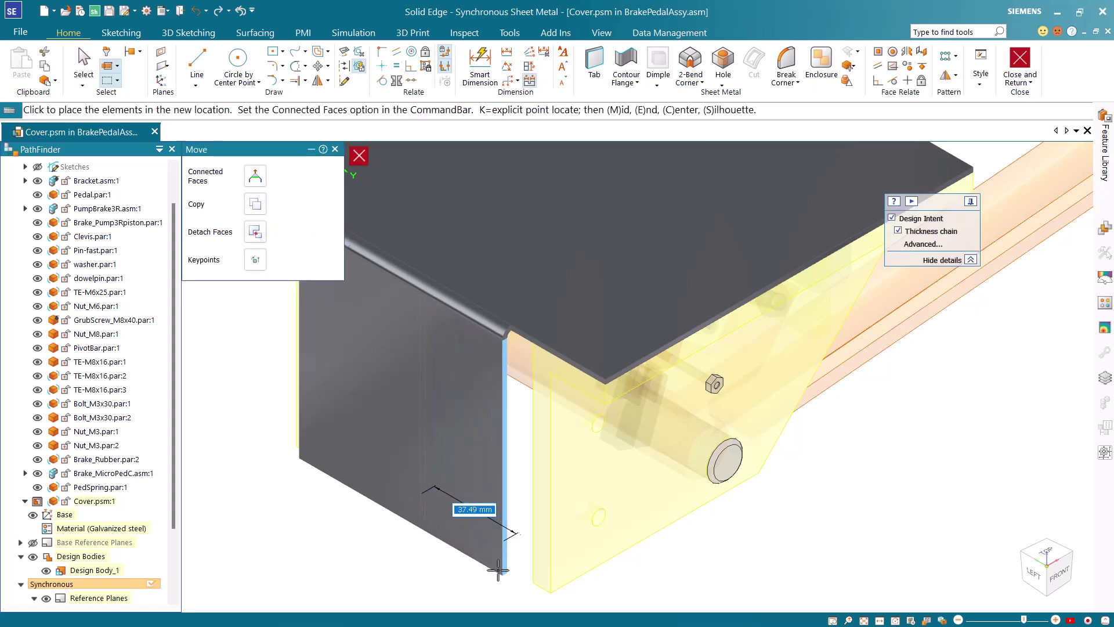
left_click(527, 580)
key("Escape")
Move the flange's opposite side face into line with the bracket
middle_click_drag(538, 586, 719, 545)
left_click(712, 534)
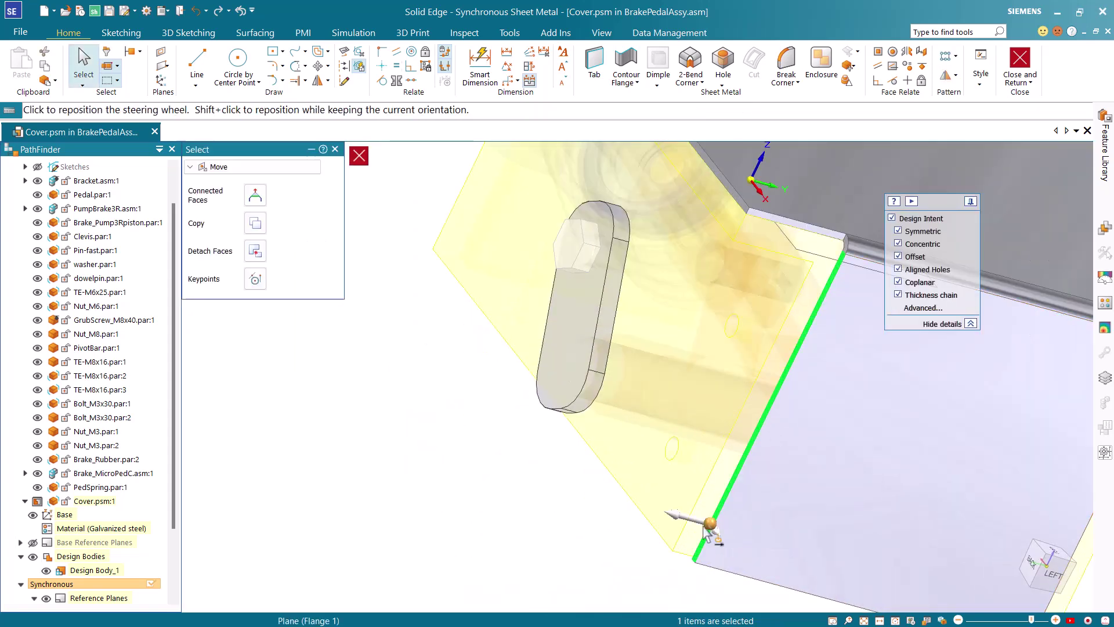
left_click(689, 524)
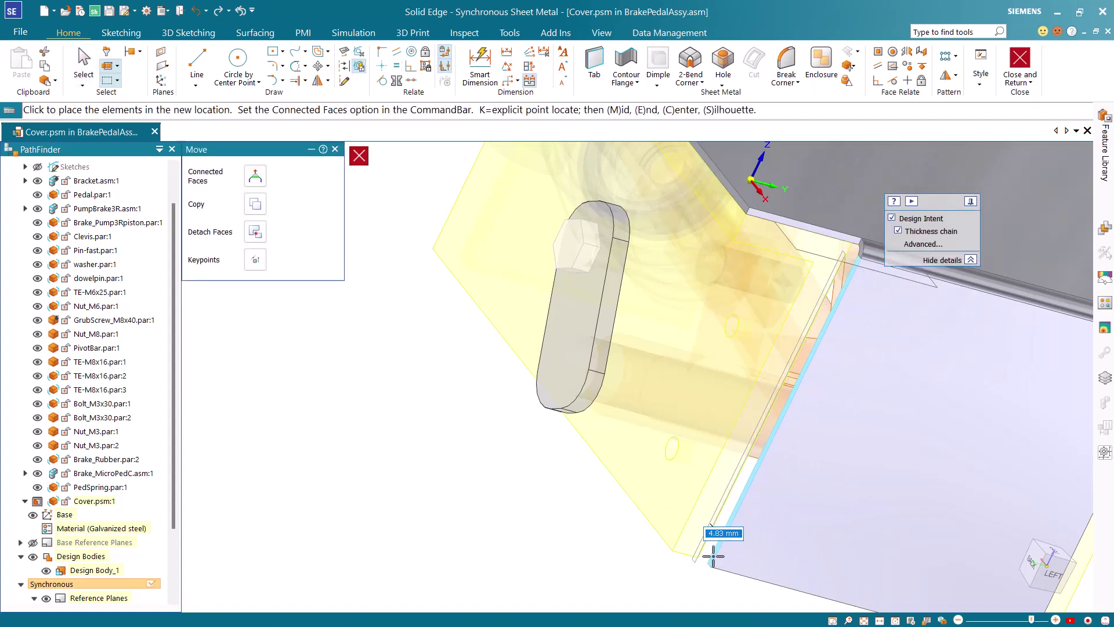
left_click(702, 554)
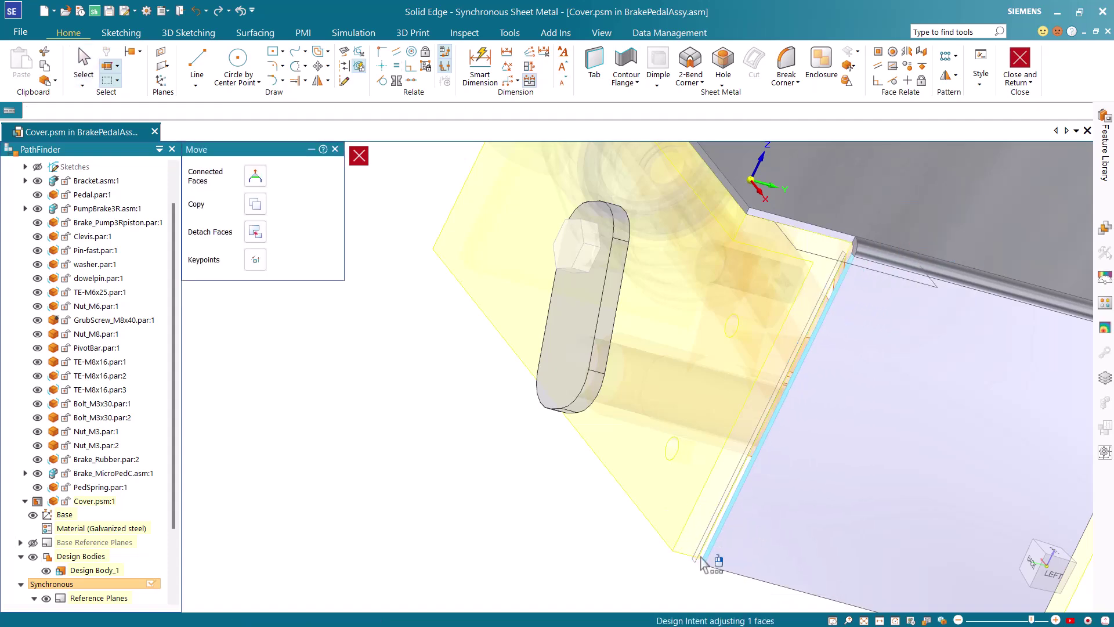
scroll(658, 578, "down", 3)
scroll(659, 577, "down", 3)
middle_click_drag(659, 577, 672, 553)
scroll(754, 559, "down", 2)
key("Escape")
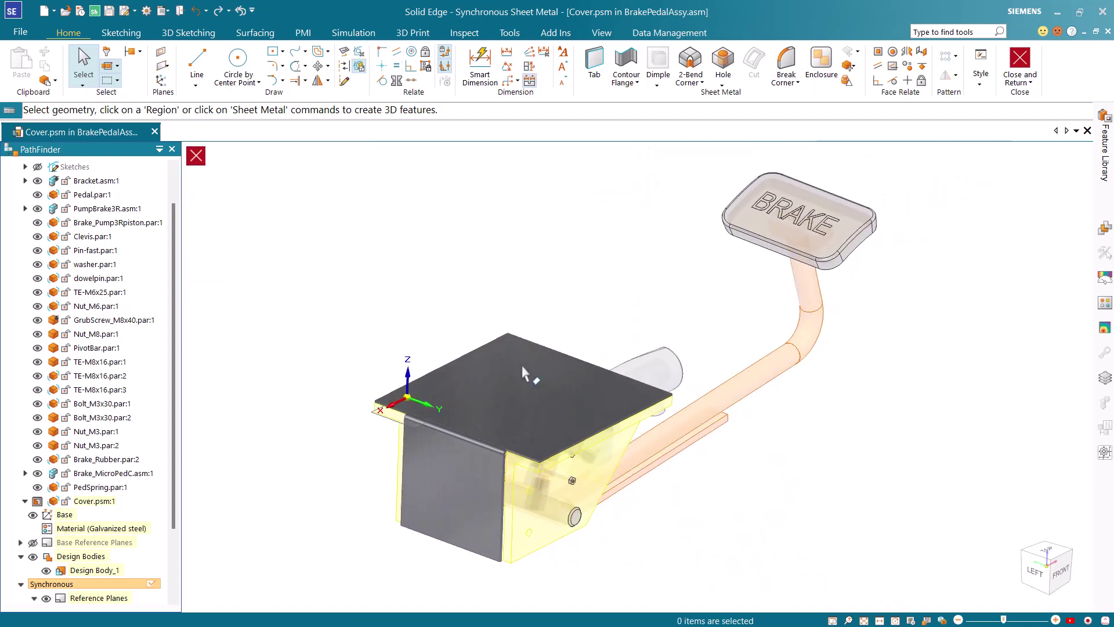
Project the four bracket hole edges onto the cover plate's top face as sketch circles
left_click(343, 58)
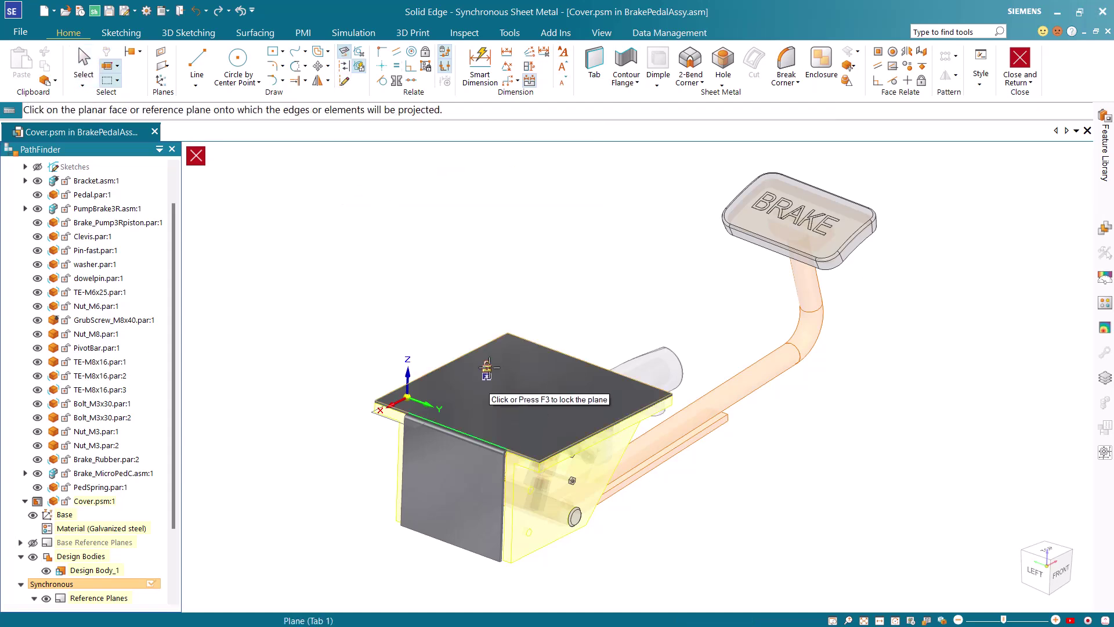
left_click(486, 367)
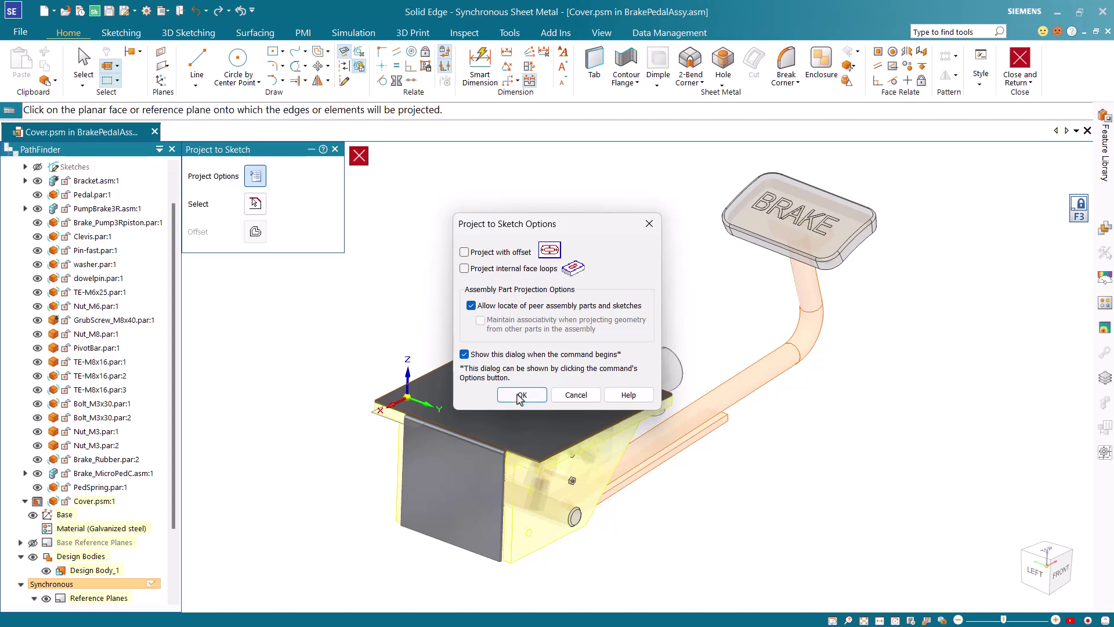
left_click(521, 395)
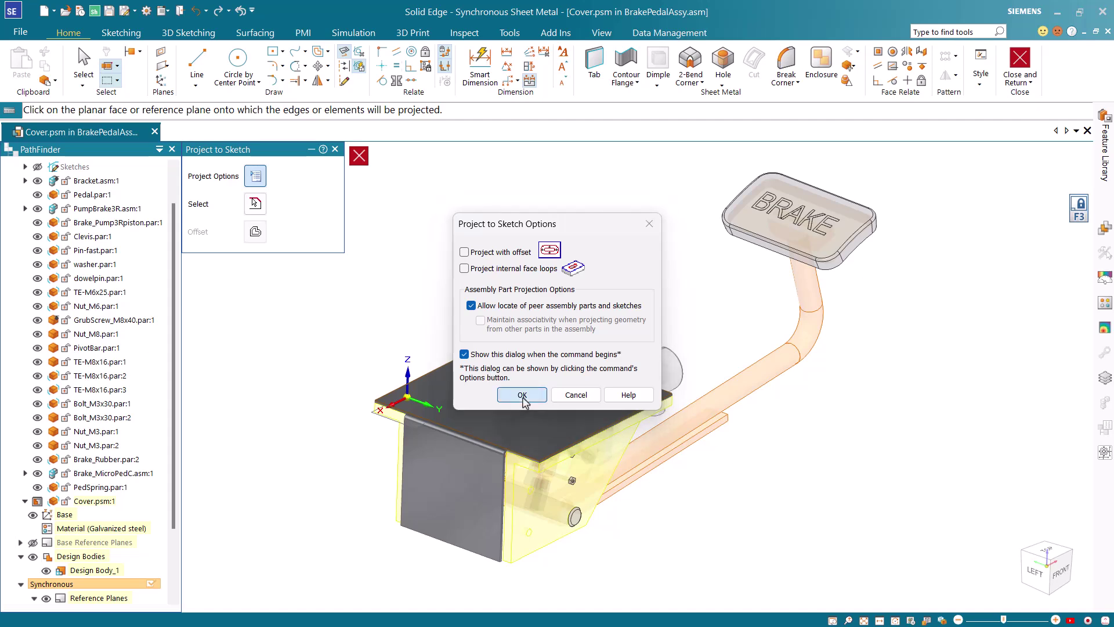
left_click(1050, 592)
scroll(545, 340, "up", 3)
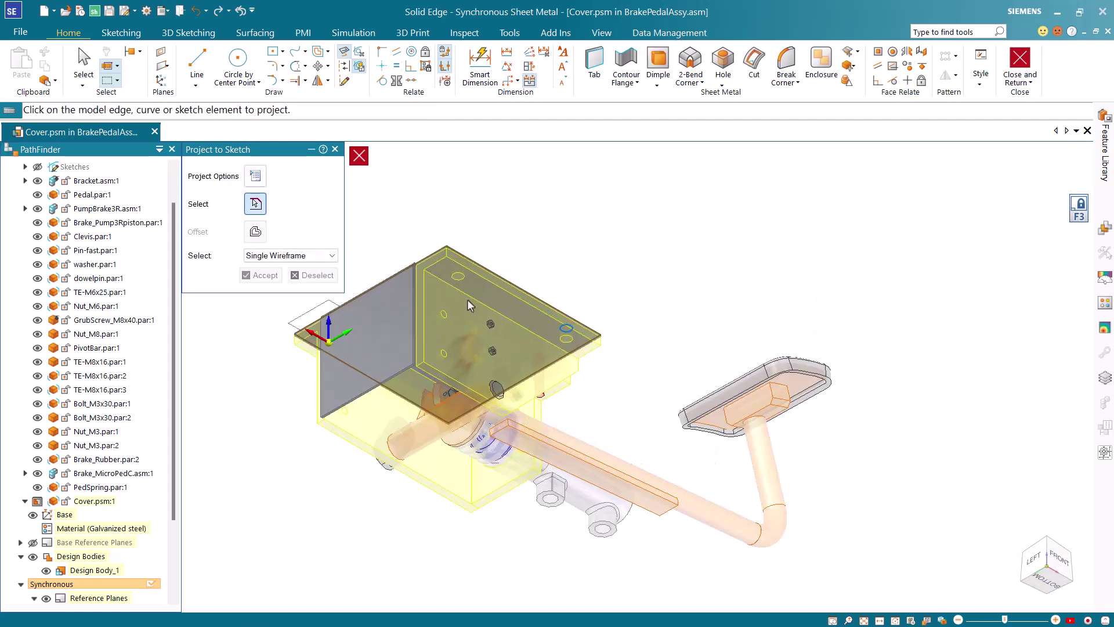
scroll(530, 304, "down", 2)
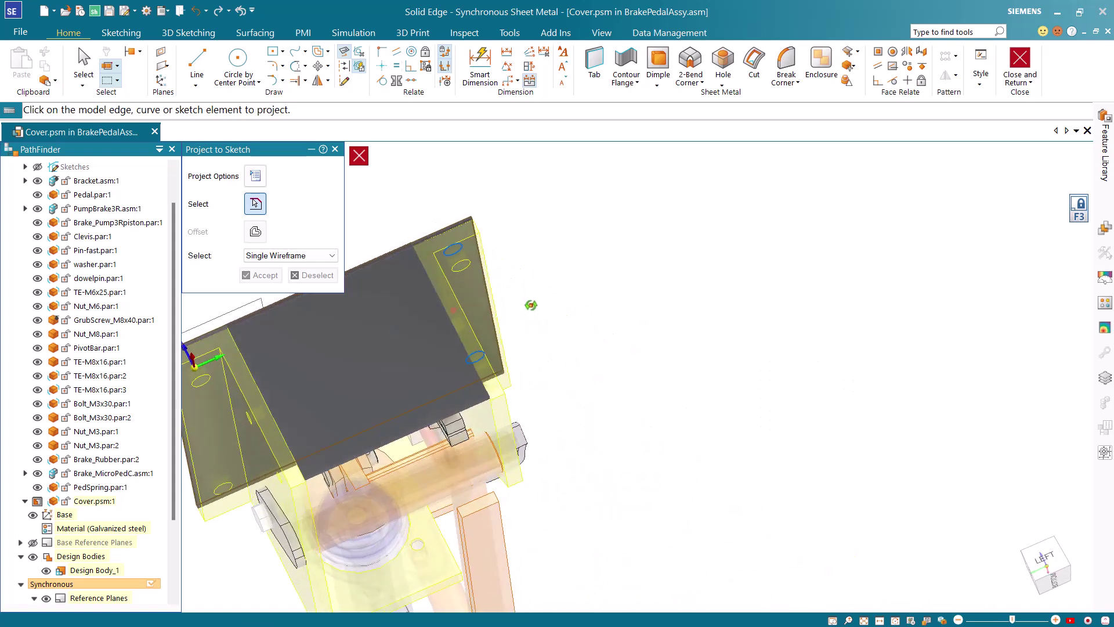
middle_click_drag(552, 309, 506, 339)
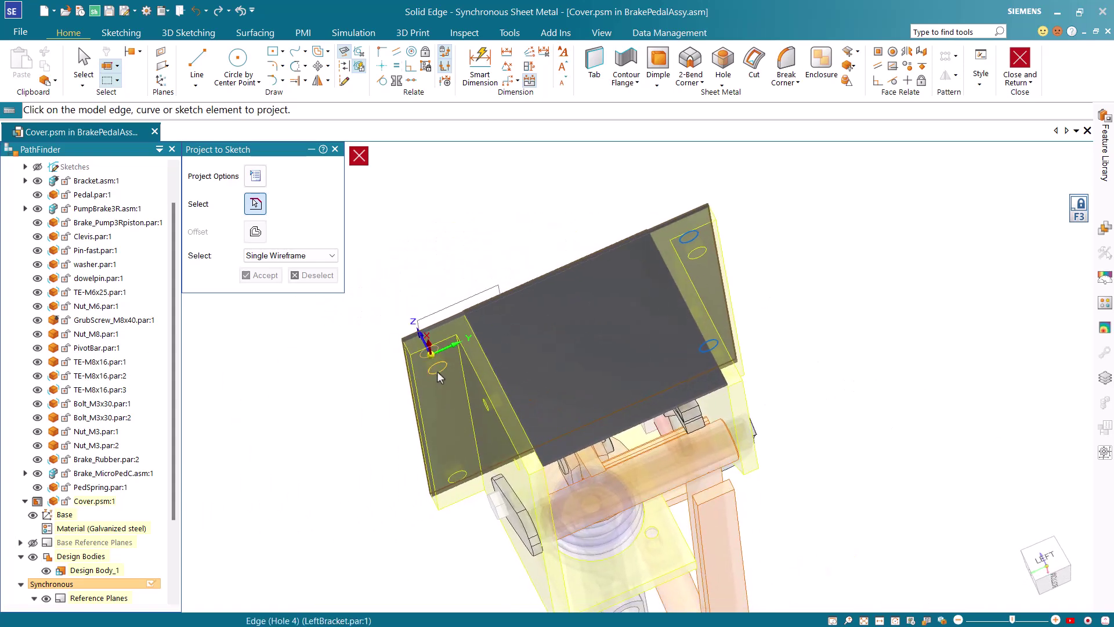
mouse_move(667, 365)
middle_mouse_down()
mouse_move(630, 375)
mouse_move(667, 406)
mouse_move(580, 377)
mouse_move(532, 301)
mouse_move(455, 244)
mouse_move(440, 276)
mouse_move(467, 311)
middle_mouse_up()
key("Escape")
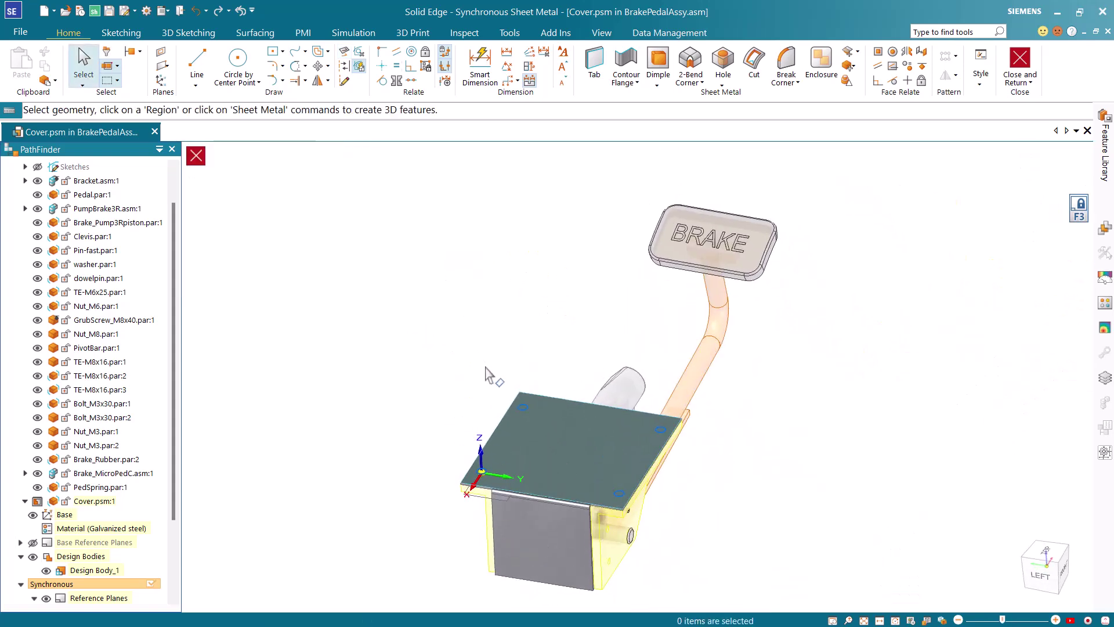
Cut the four projected circle regions through the cover plate
scroll(632, 433, "up", 5)
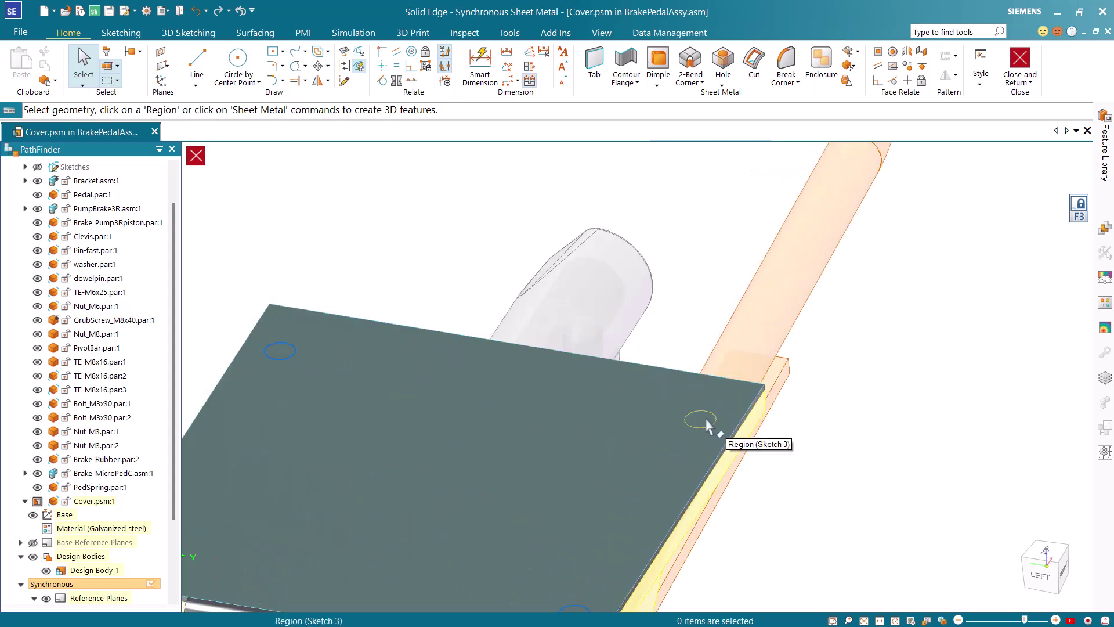
left_click(705, 418)
middle_click_drag(682, 323, 892, 257, "shift")
left_click(506, 288, "ctrl")
left_click(790, 551, "ctrl")
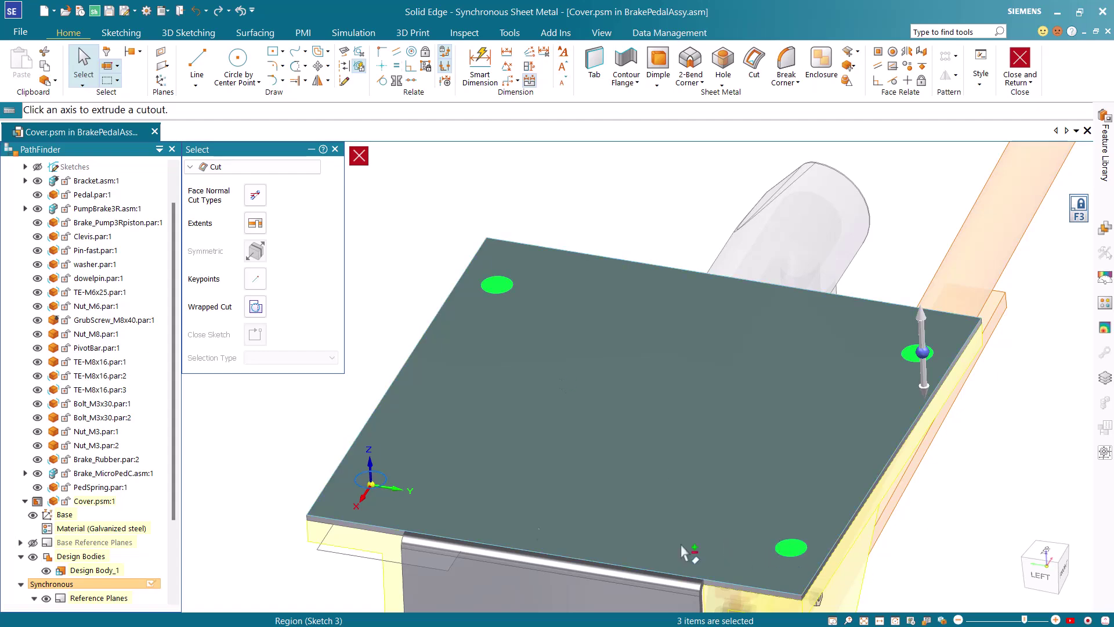
left_click(377, 481, "ctrl")
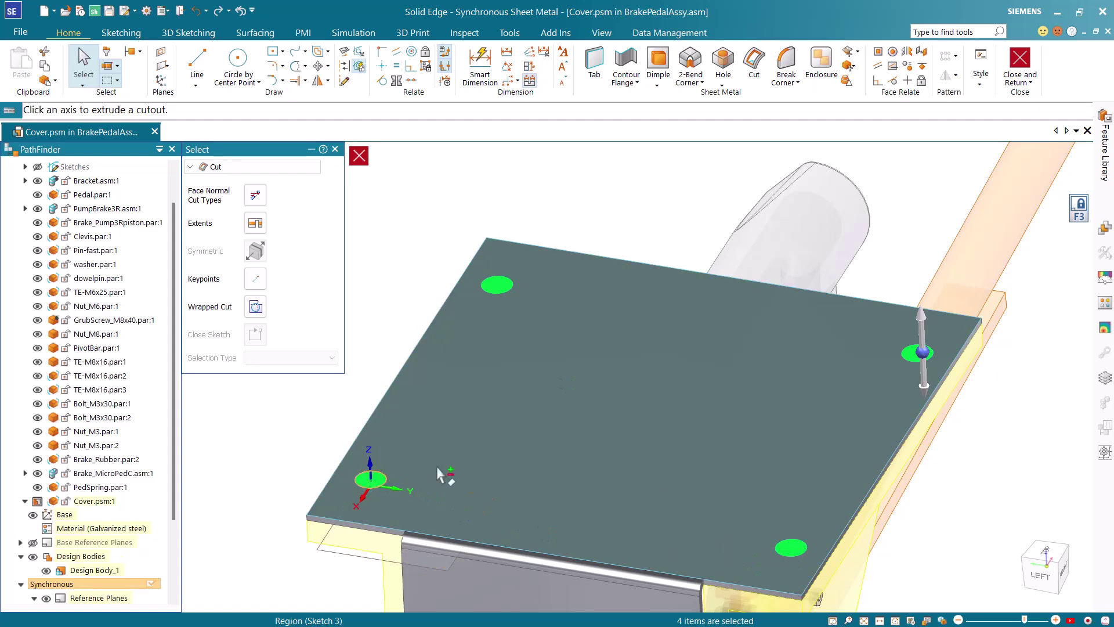
left_click(927, 388)
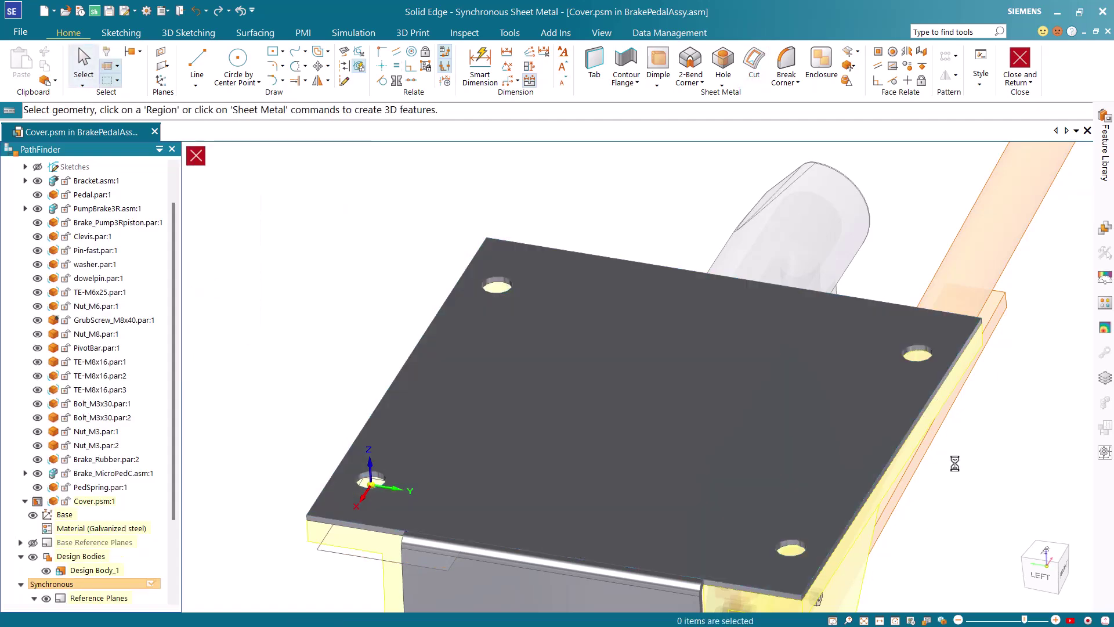
Zoom out to view the whole pedal and open the Hole command list
scroll(955, 464, "down", 5)
middle_click_drag(960, 468, 761, 555)
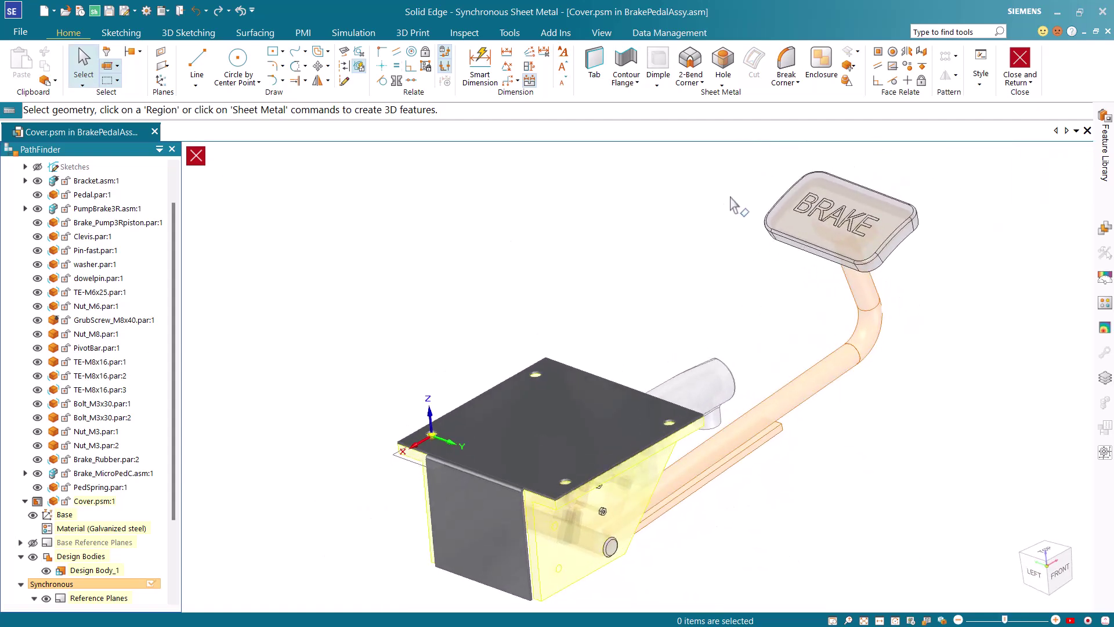
left_click(722, 85)
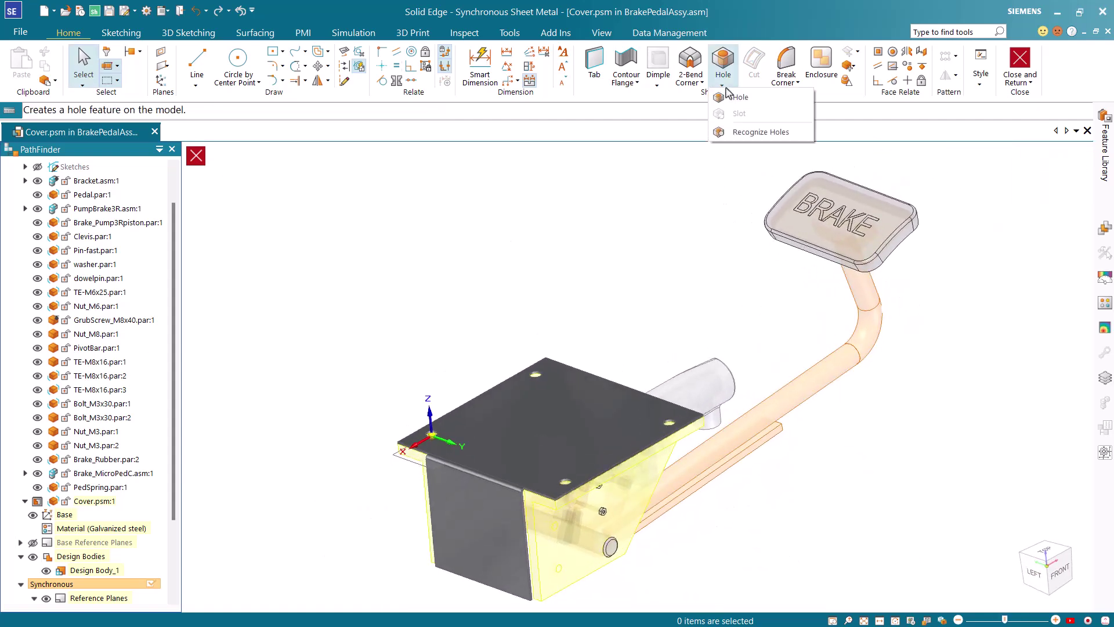
Recognize the cover's cut holes as a Hole feature
left_click(729, 134)
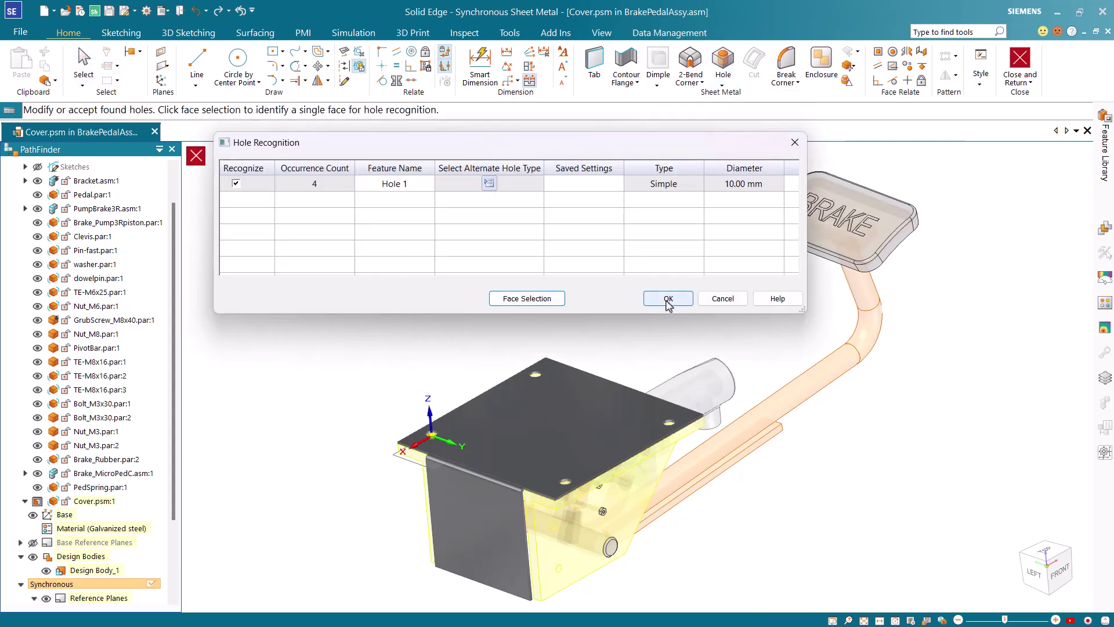
left_click(669, 298)
scroll(169, 518, "down", 1)
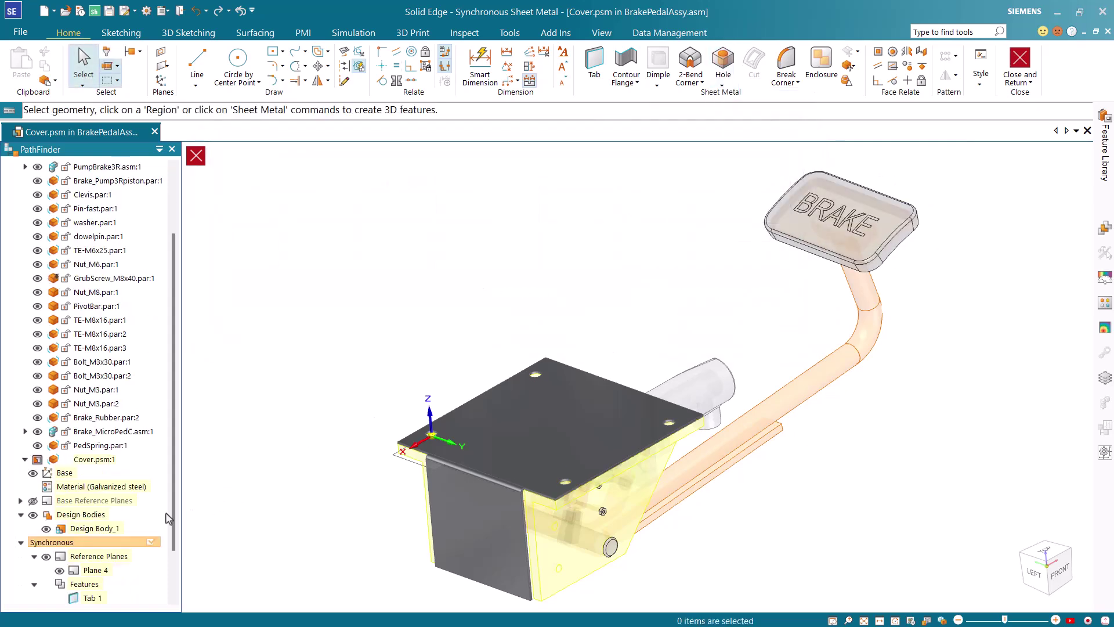
scroll(169, 518, "down", 2)
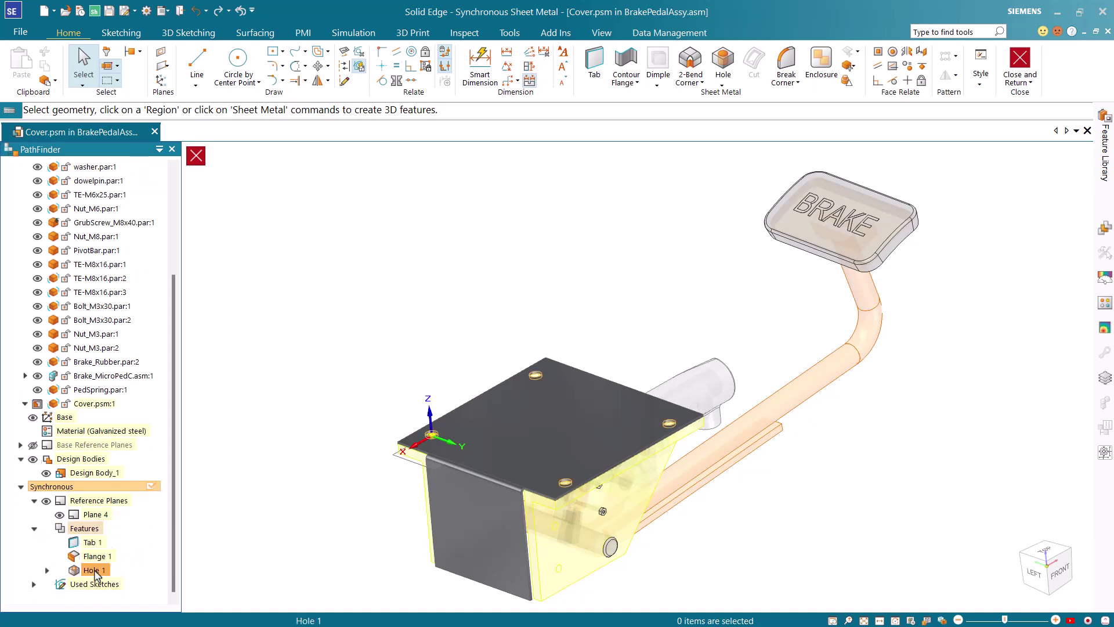
Recognize the four holes on the cover plate as a hole pattern, Pattern 1
left_click(956, 58)
left_click(980, 176)
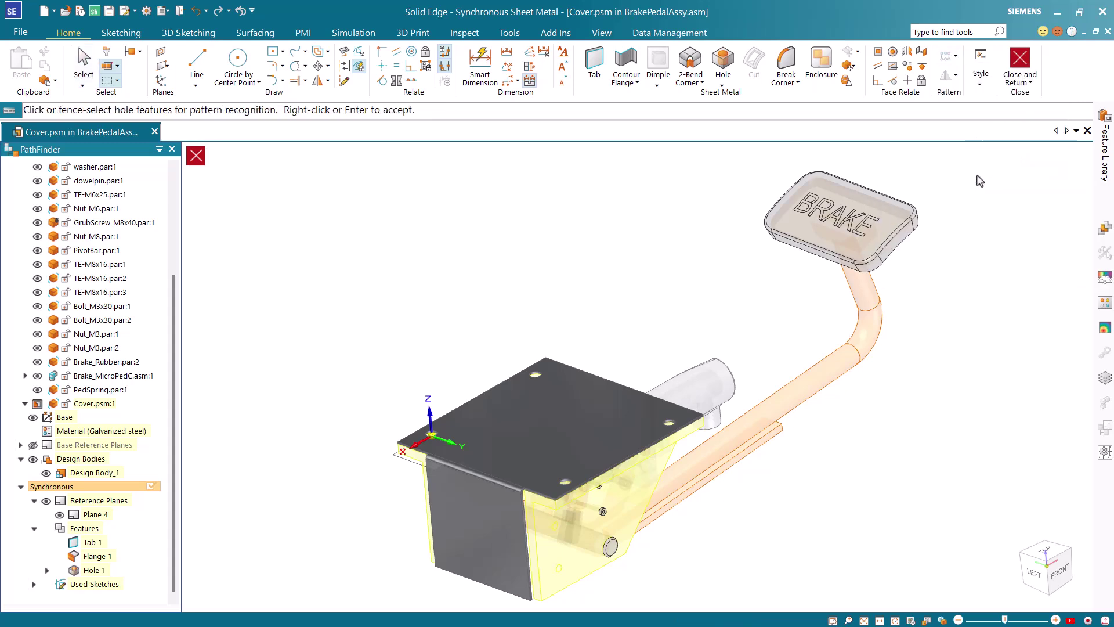
left_click_drag(326, 301, 734, 541)
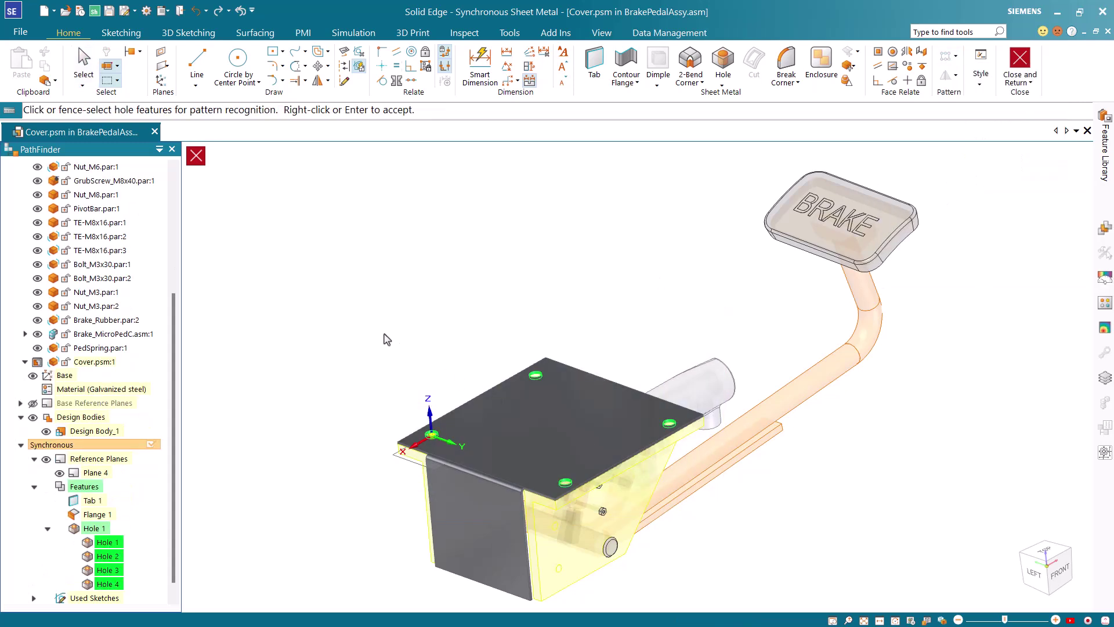
right_click(387, 339)
left_click(480, 306)
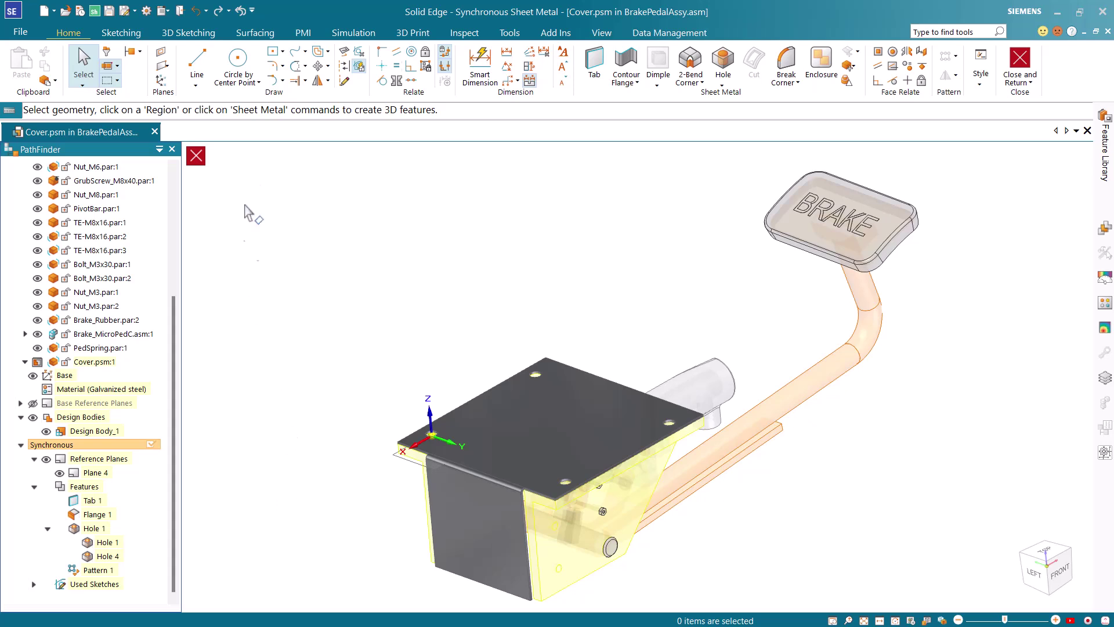
Draw a 48 mm diameter circle centred on the midpoint of the flange's bottom edge
left_click(238, 58)
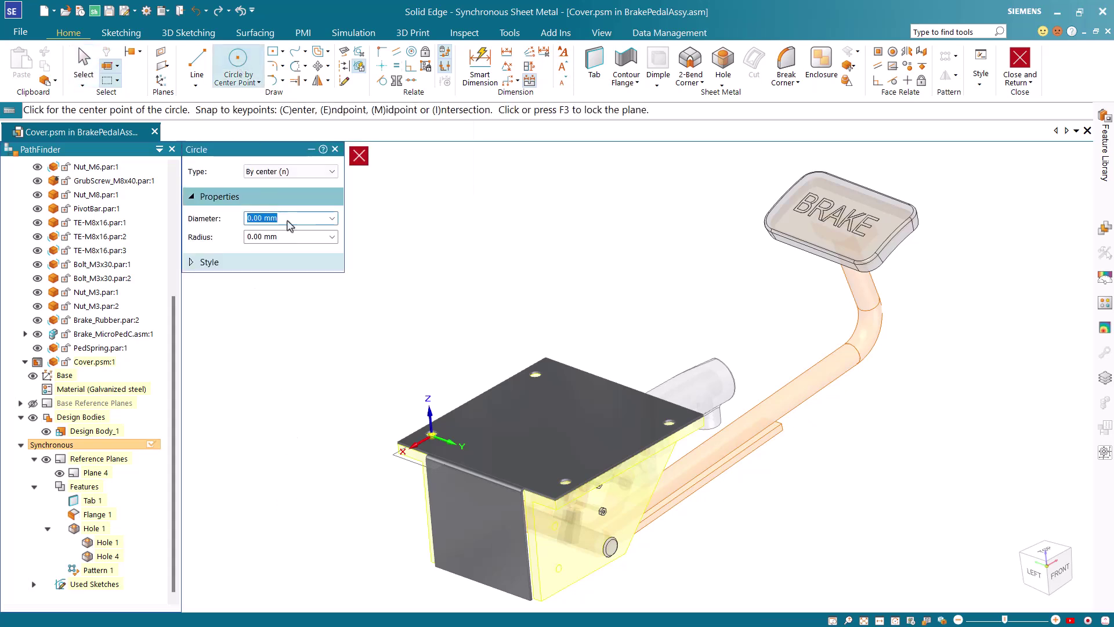
type("48")
key("Return")
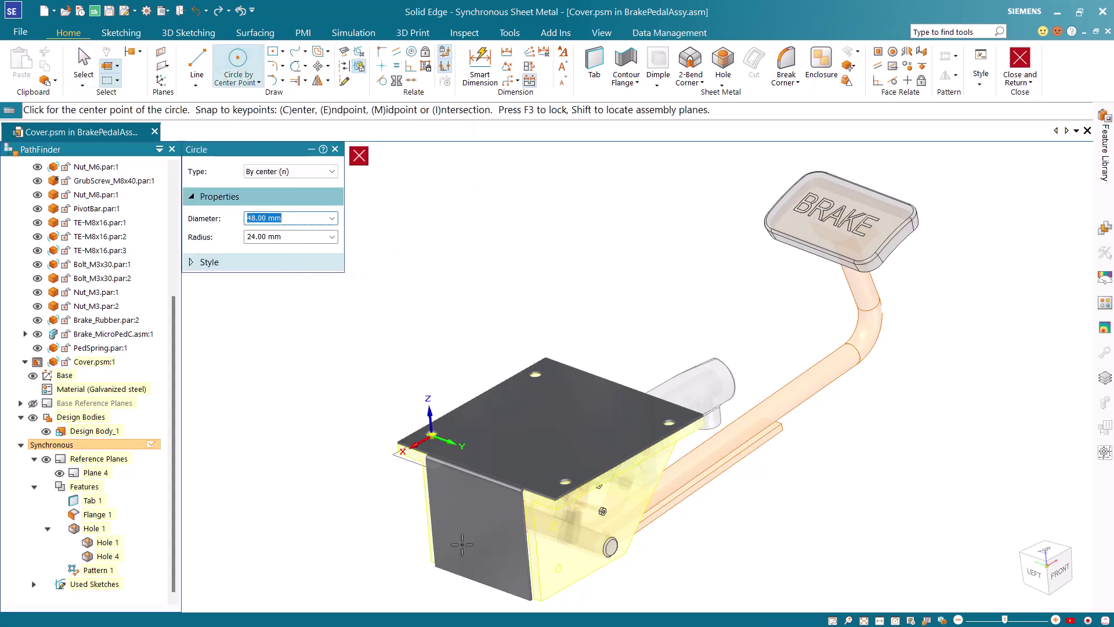
key("F3")
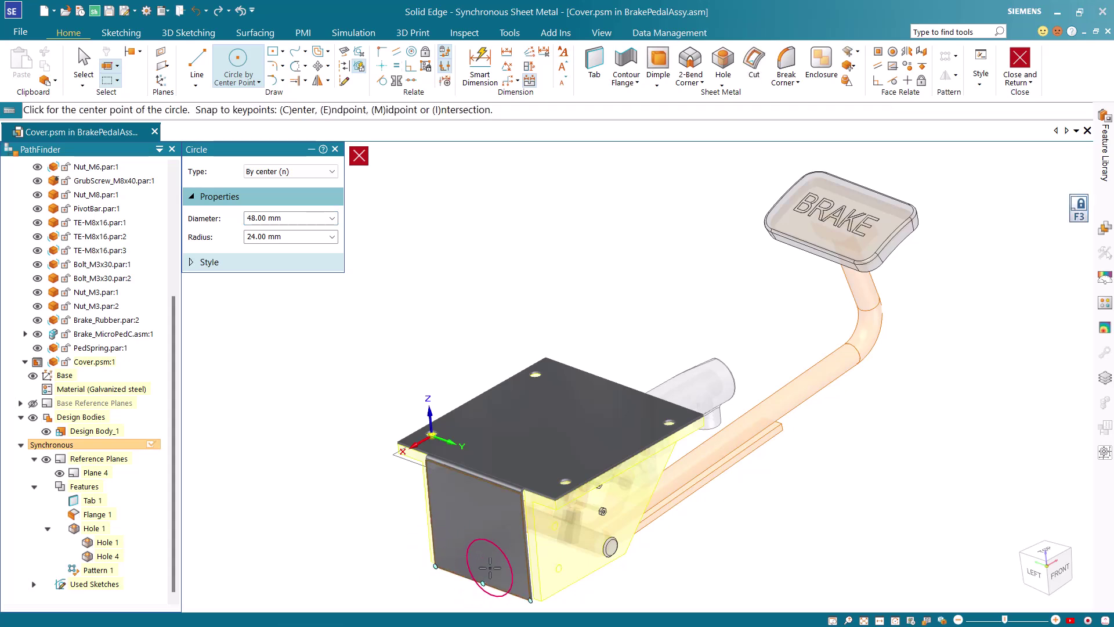
middle_click_drag(482, 580, 486, 528, "shift")
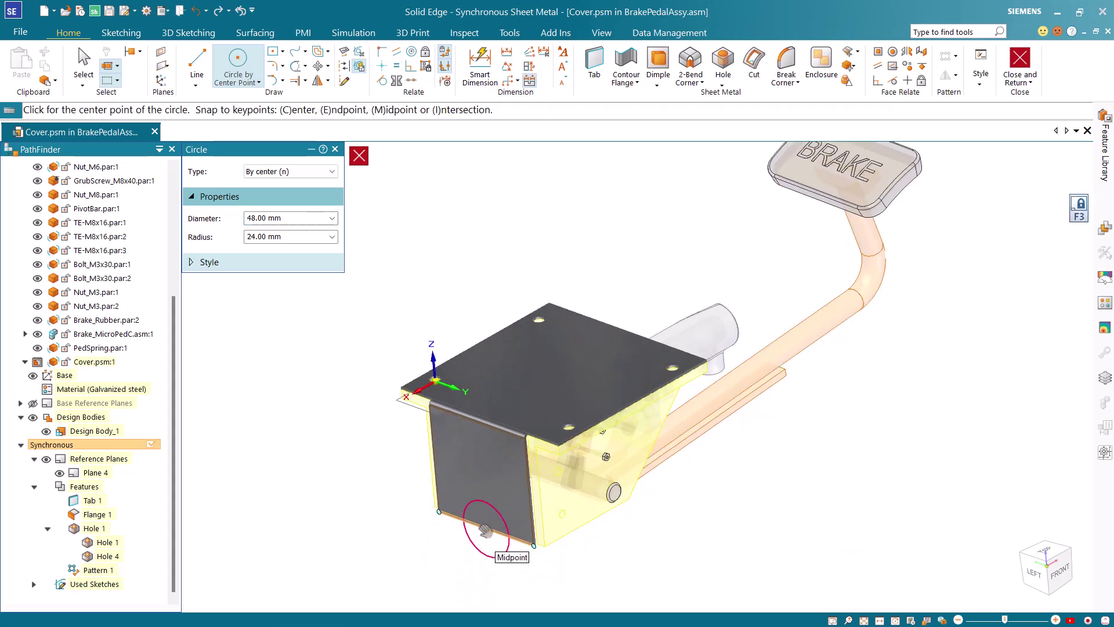
left_click(486, 529)
key("Escape")
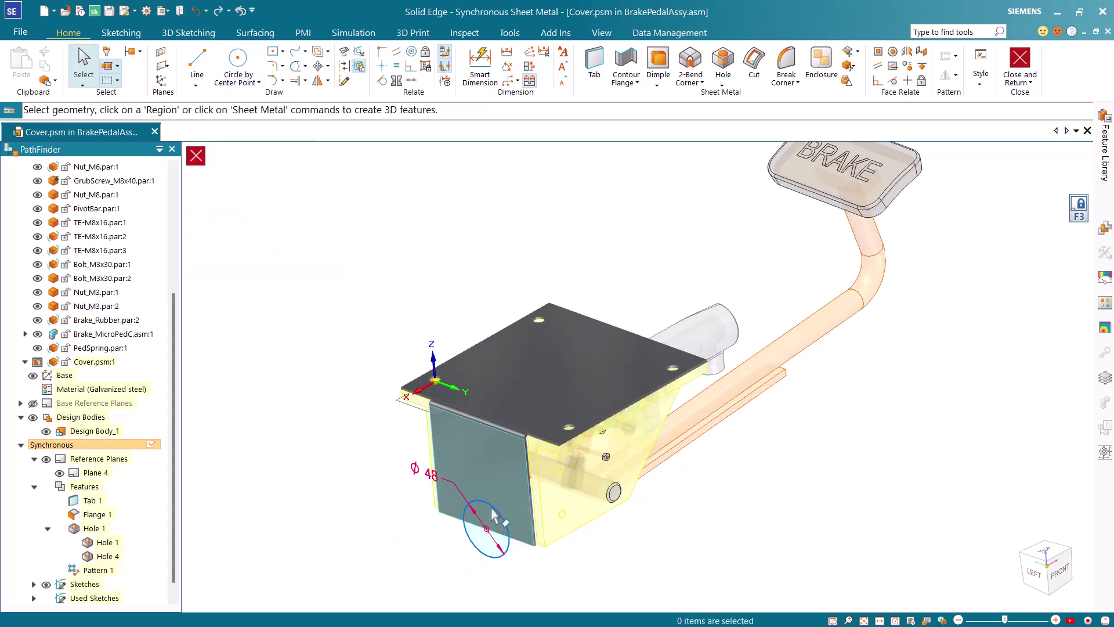
Cut the circle region through the flange as a semicircular notch, then hide the sketches
left_click(489, 525)
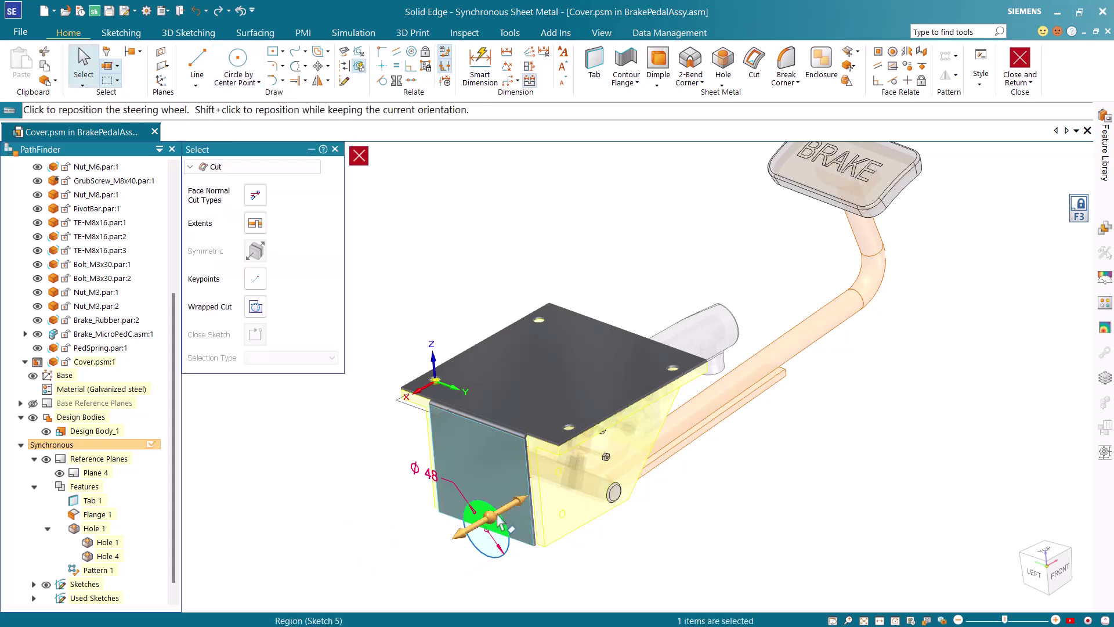
left_click(510, 515)
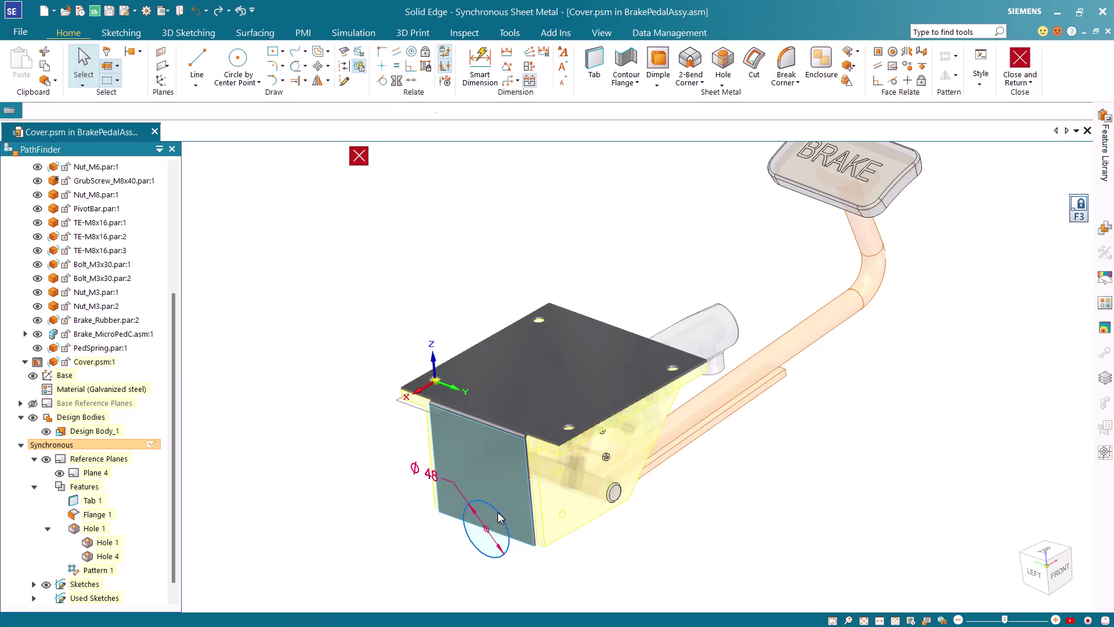
left_click(544, 492)
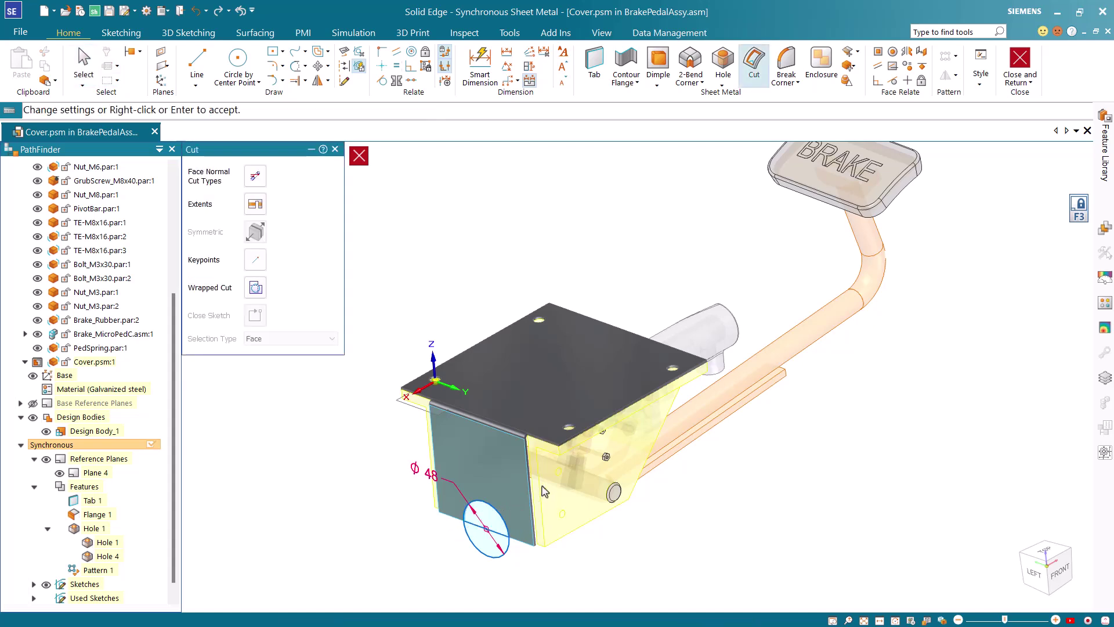
right_click(359, 502)
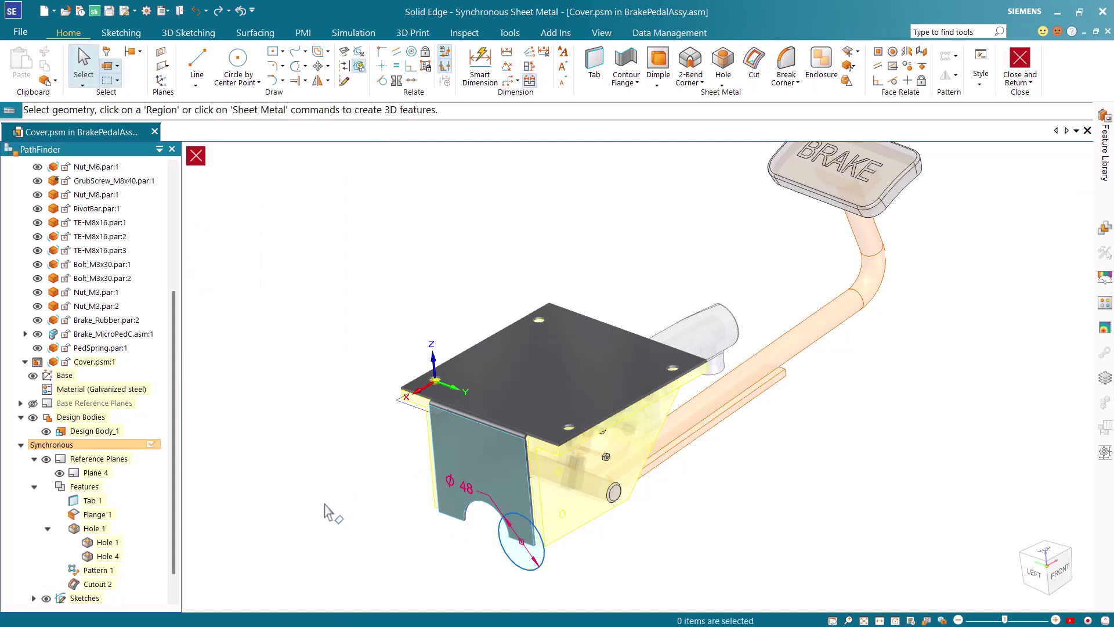
left_click(47, 599)
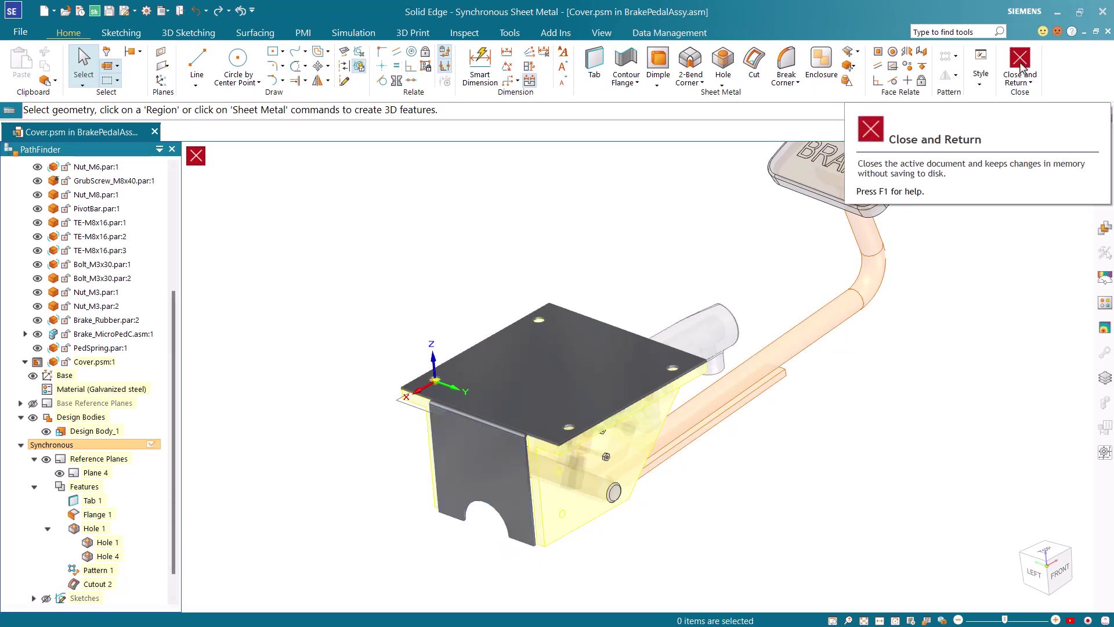
Return to BrakePedalAssy.asm and apply the Steel face style to Cover.psm
left_click(1020, 59)
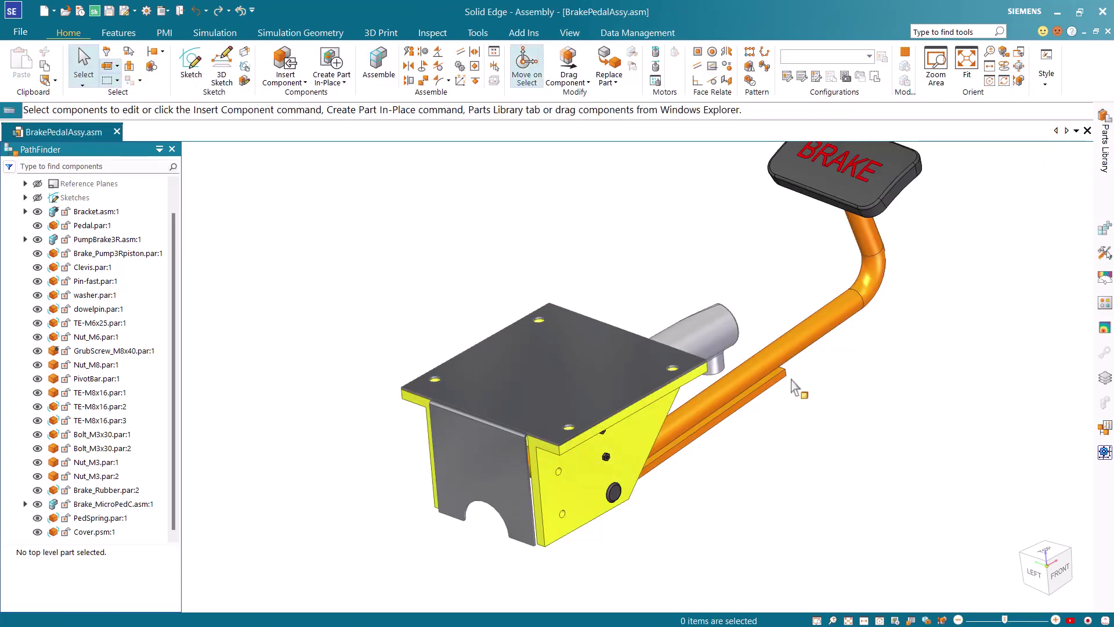
left_click(628, 388)
left_click(565, 33)
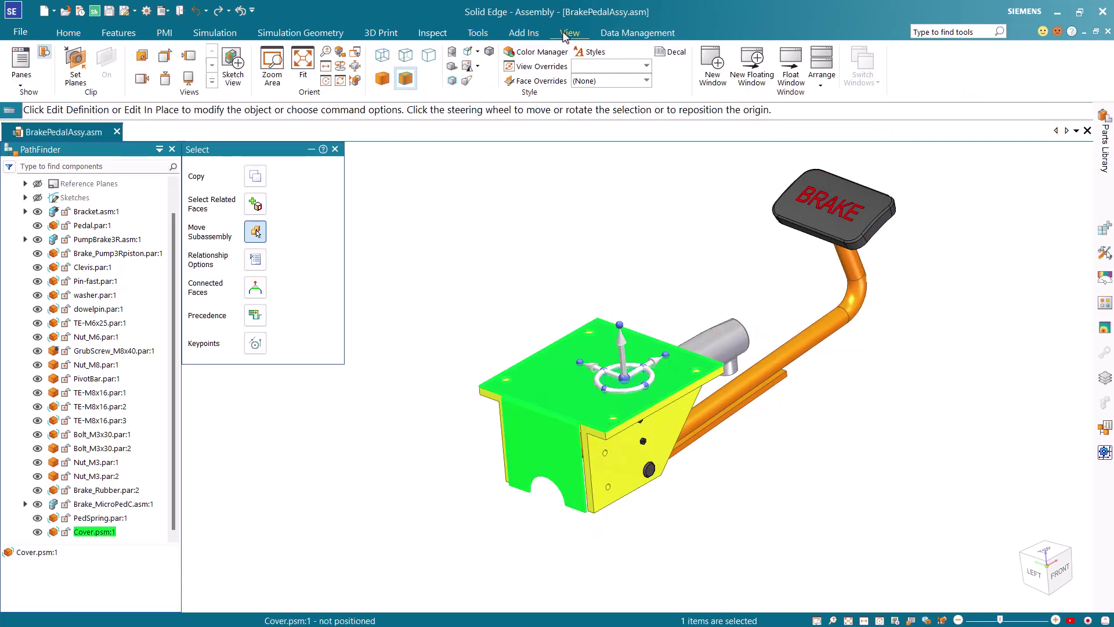
left_click(646, 81)
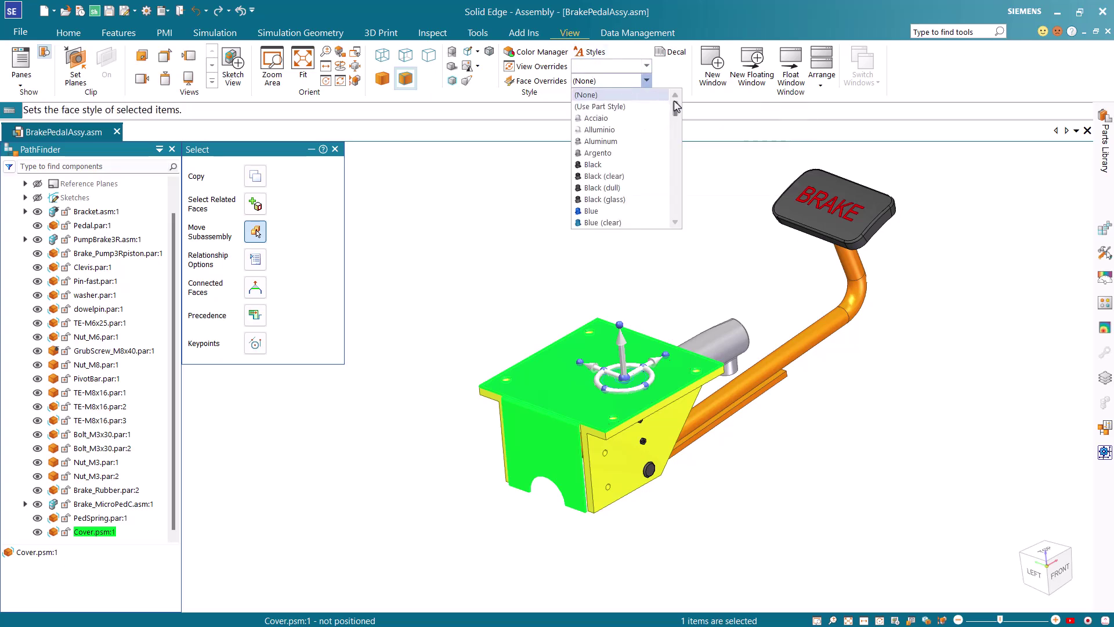
left_click_drag(676, 105, 676, 194)
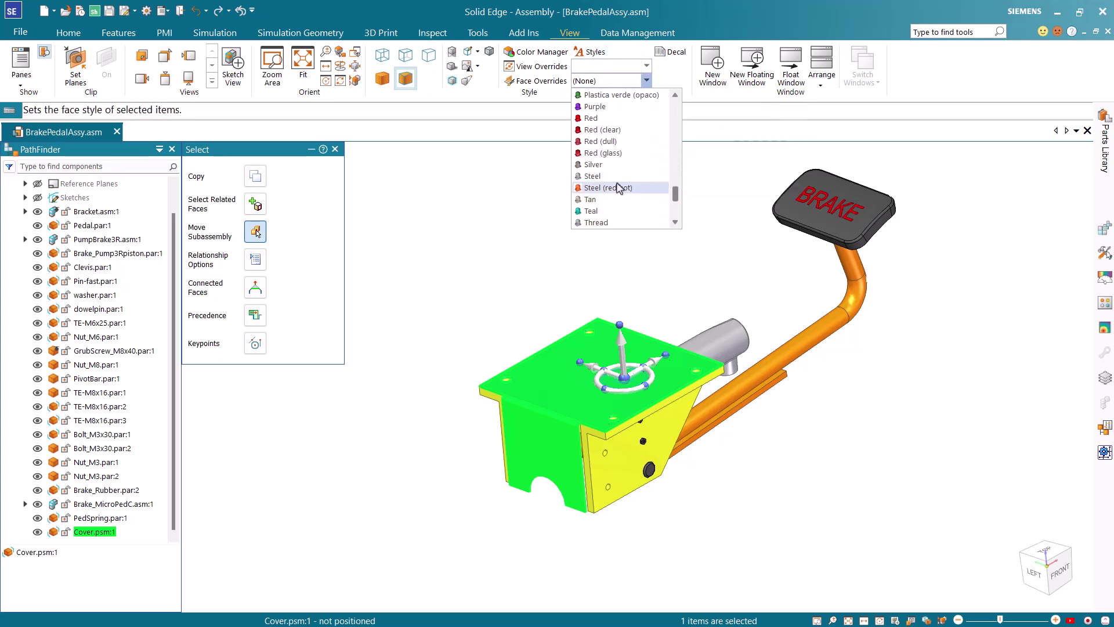
left_click(590, 177)
left_click(490, 291)
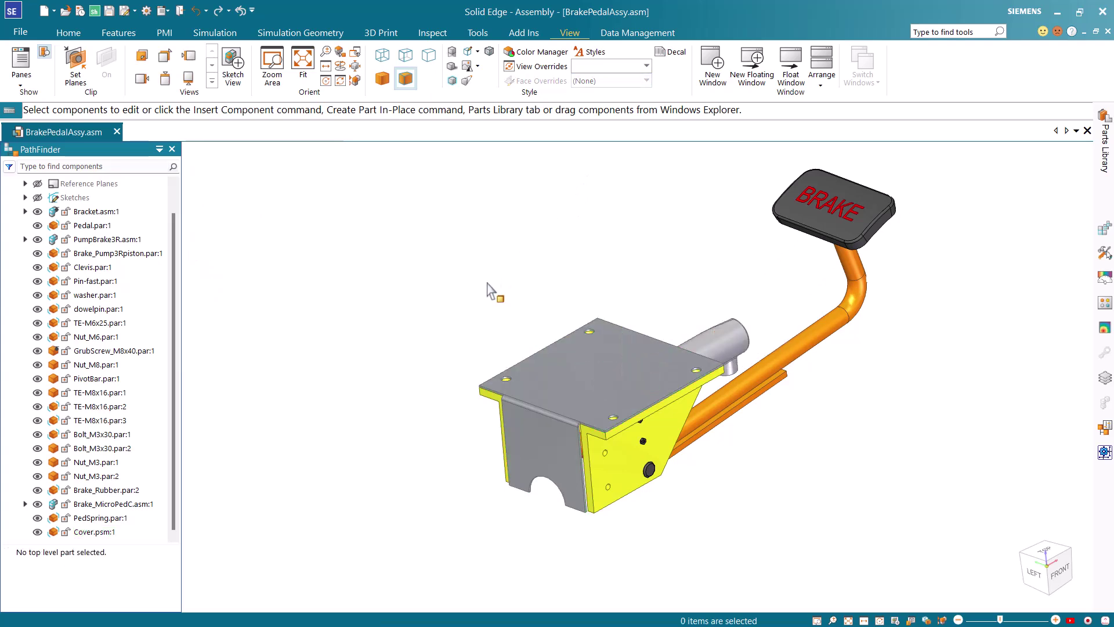